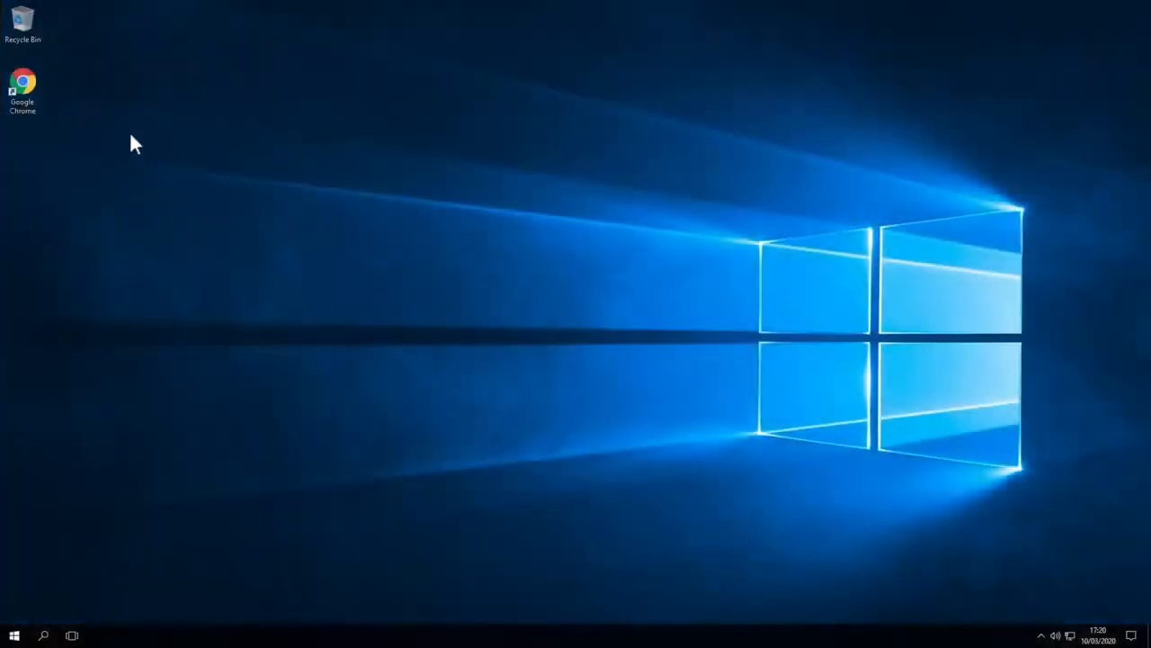
pyautogui.doubleClick(33, 87)
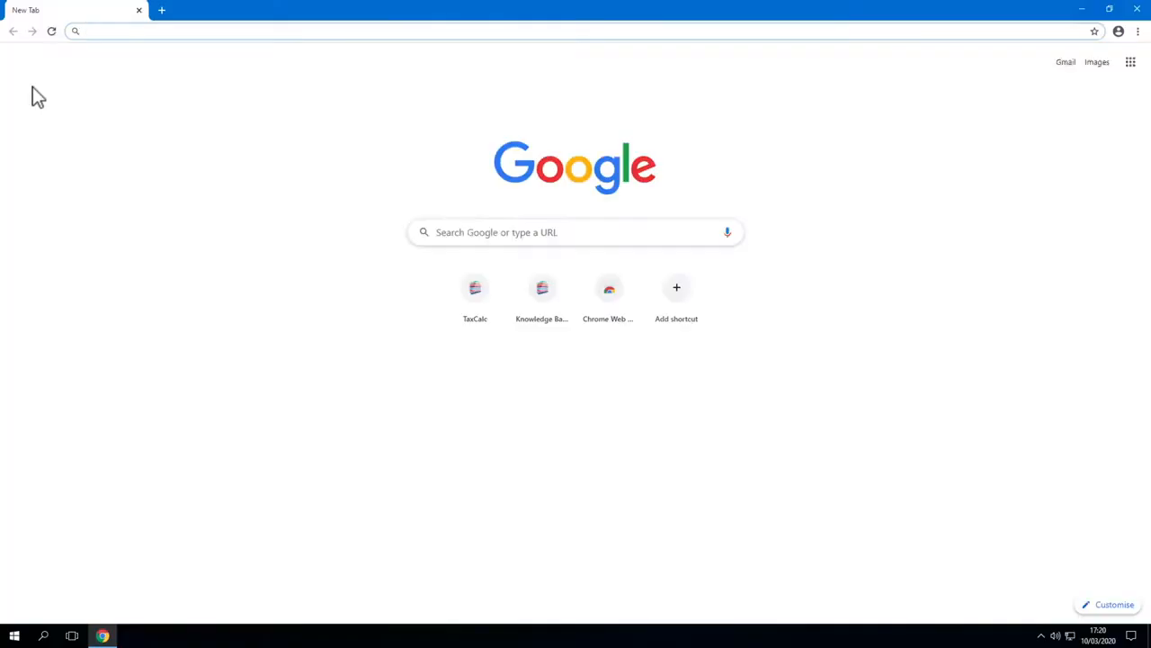
pyautogui.write('www.taxc')
pyautogui.write('alc.com')
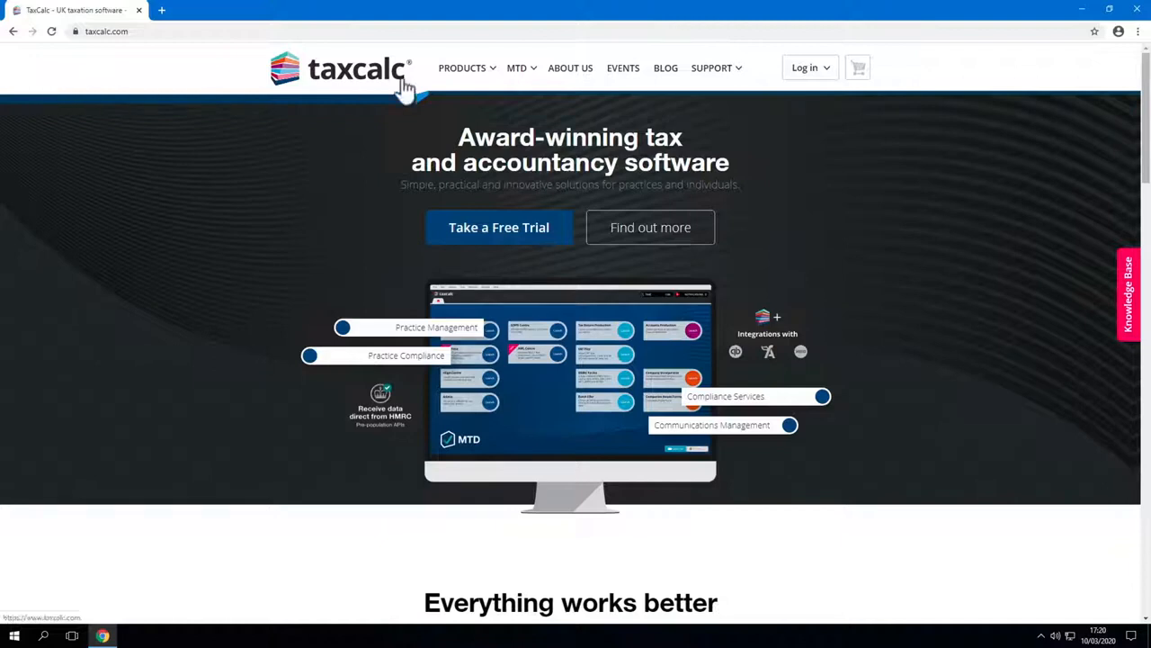
pyautogui.click(810, 70)
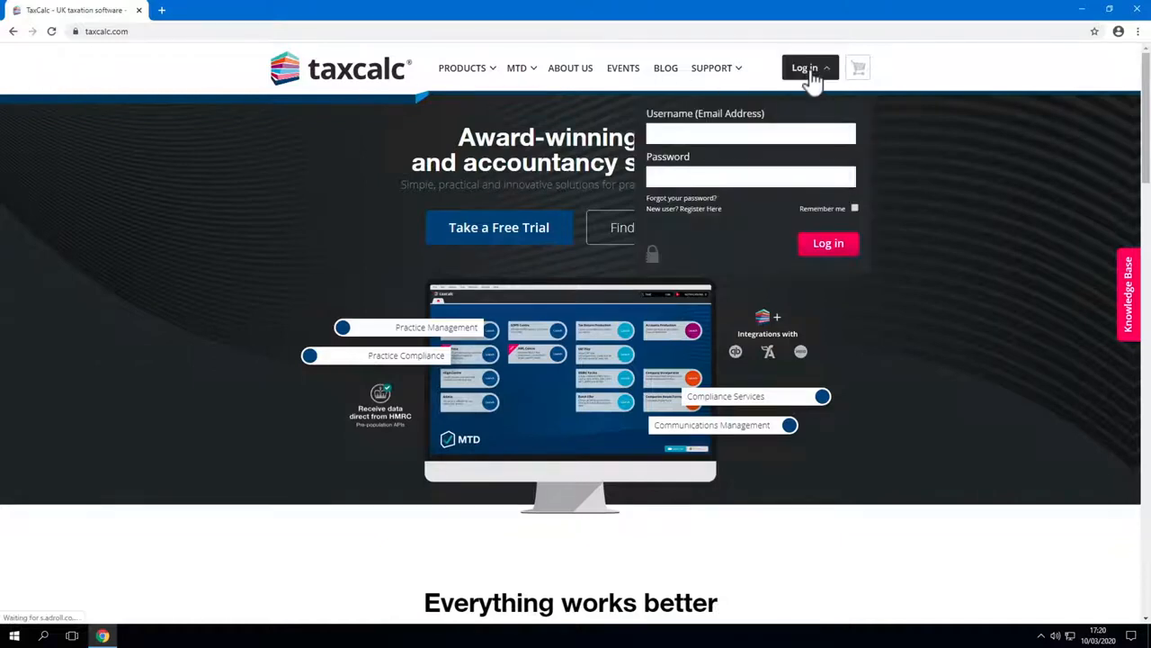
pyautogui.click(791, 133)
pyautogui.write('[blurred email address]')
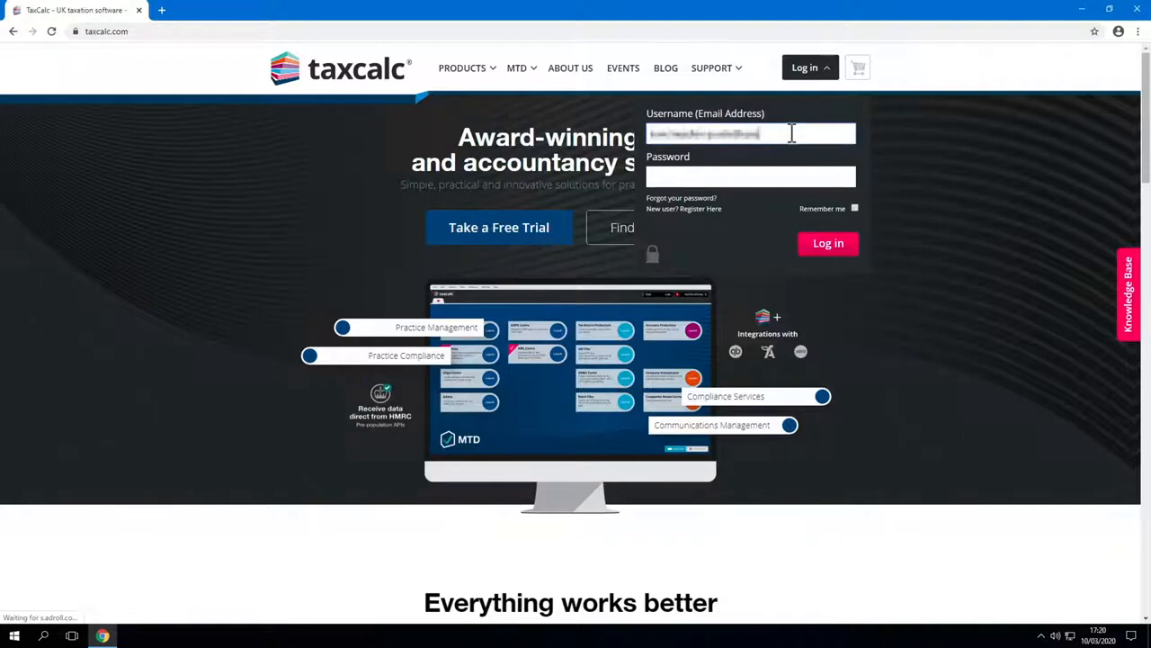
pyautogui.press('Tab')
pyautogui.write('[masked password]')
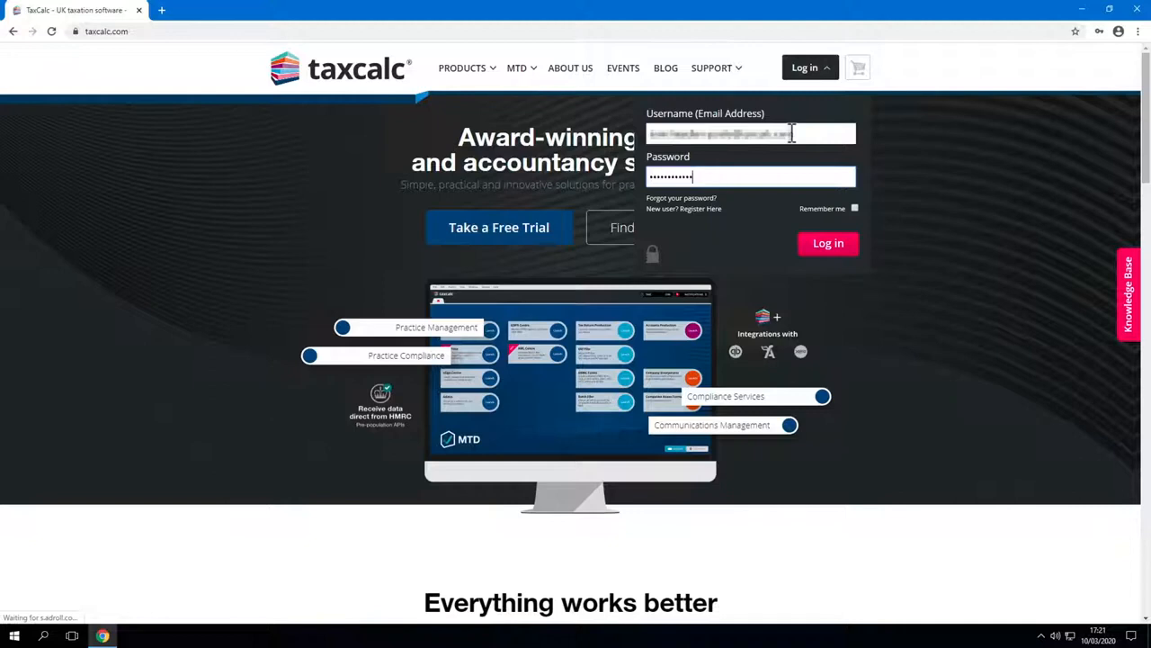
pyautogui.press('Return')
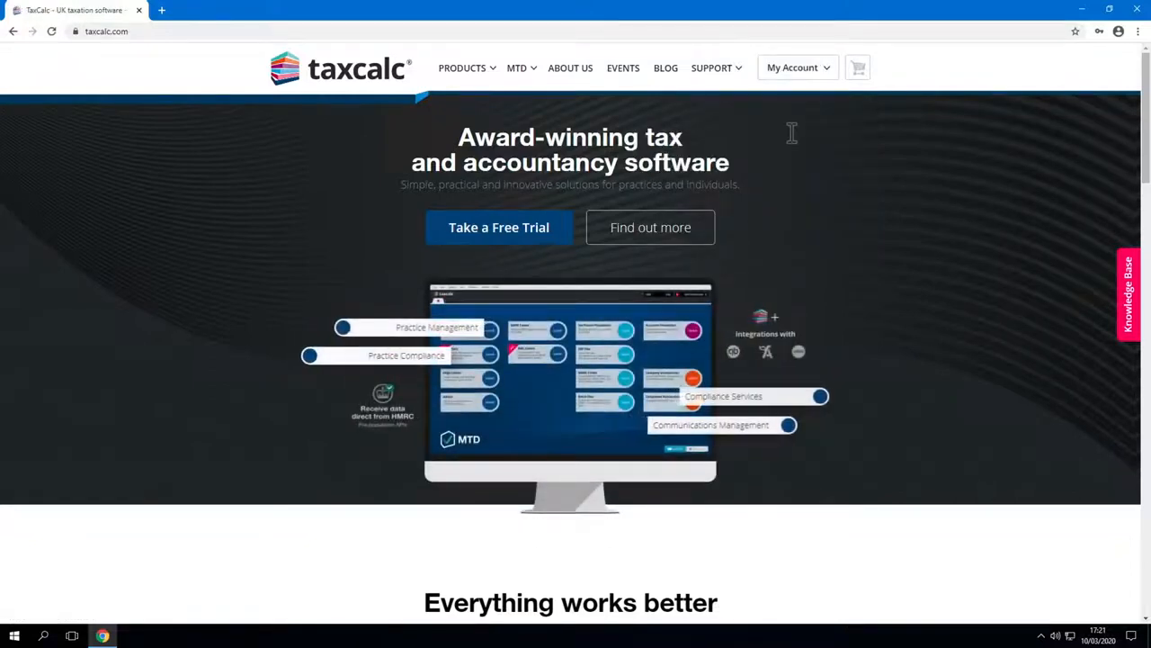
# - Download the TaxCalc installer from My Products and Services and run the downloaded .exe
pyautogui.click(797, 68)
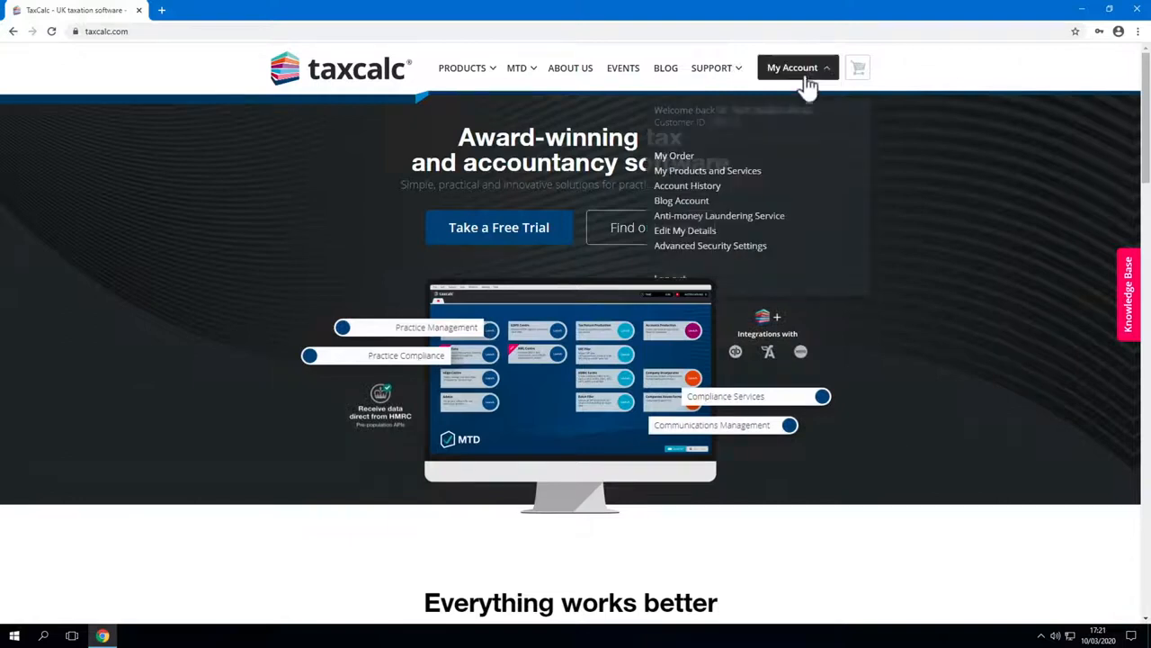
pyautogui.click(760, 171)
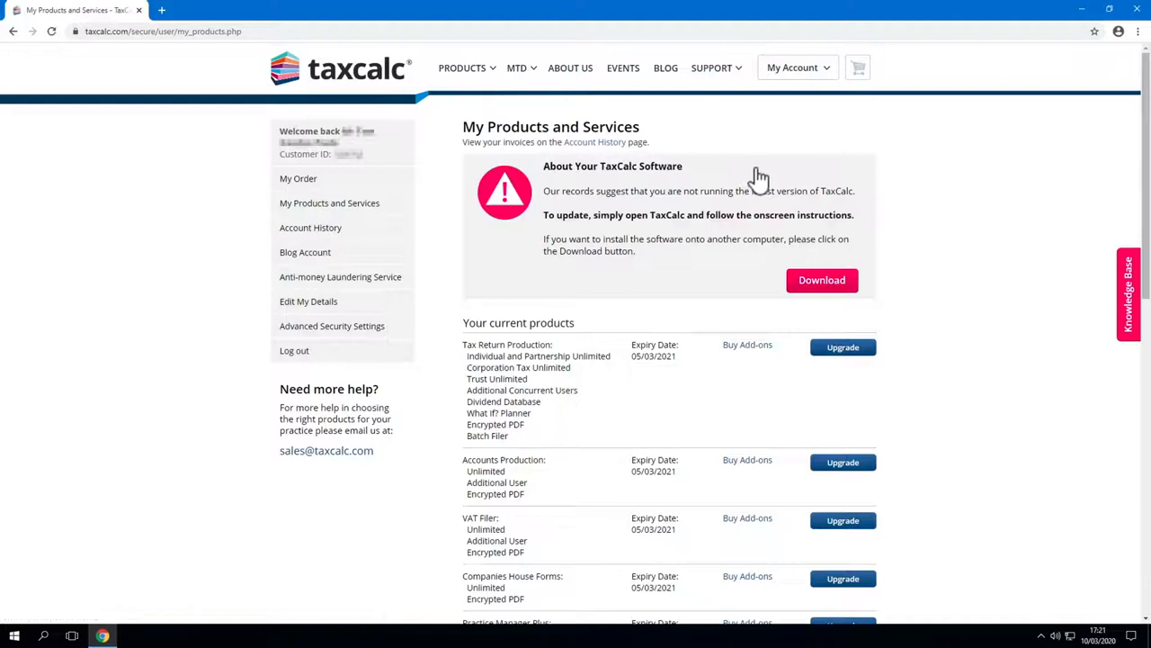
pyautogui.click(819, 281)
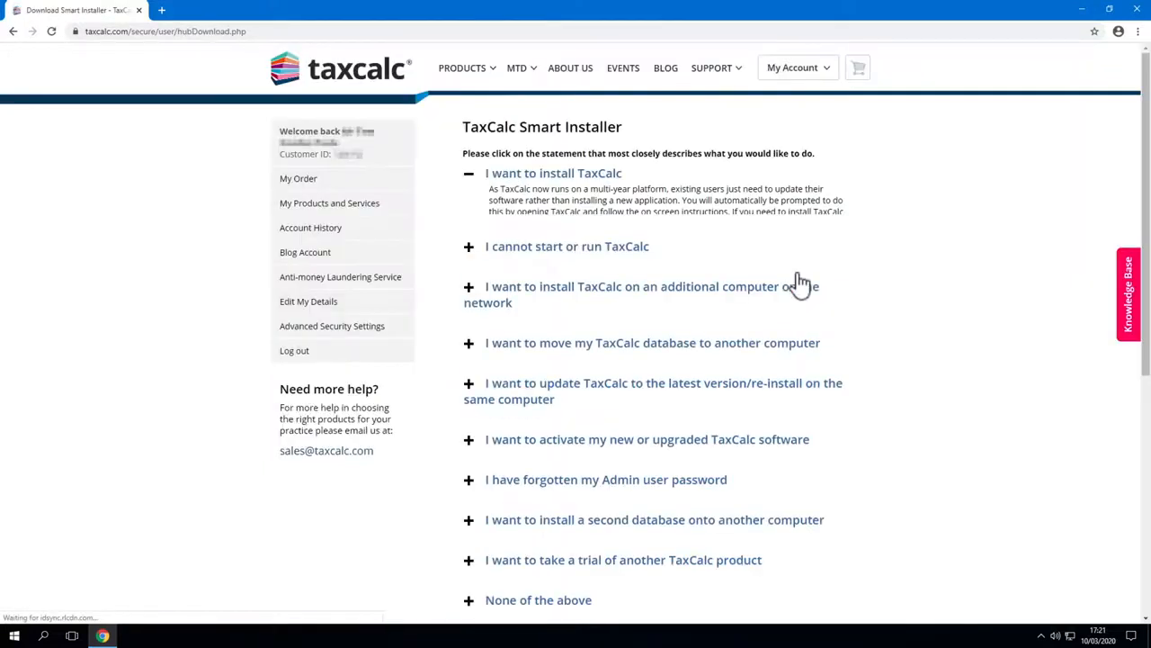
pyautogui.click(535, 260)
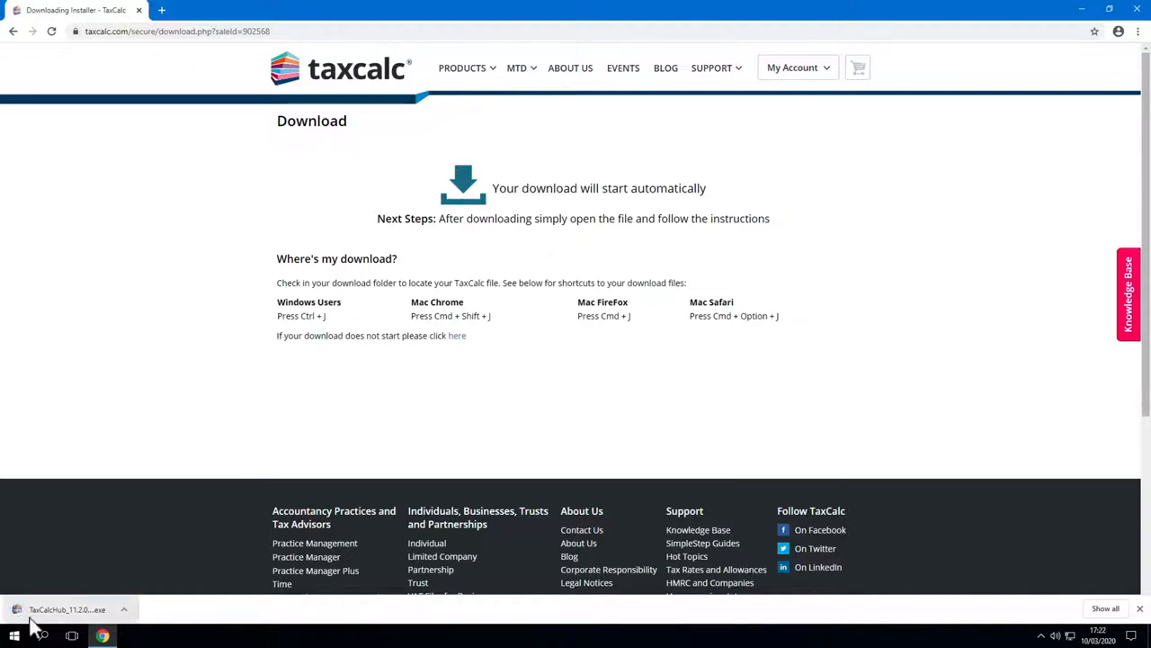
pyautogui.click(32, 615)
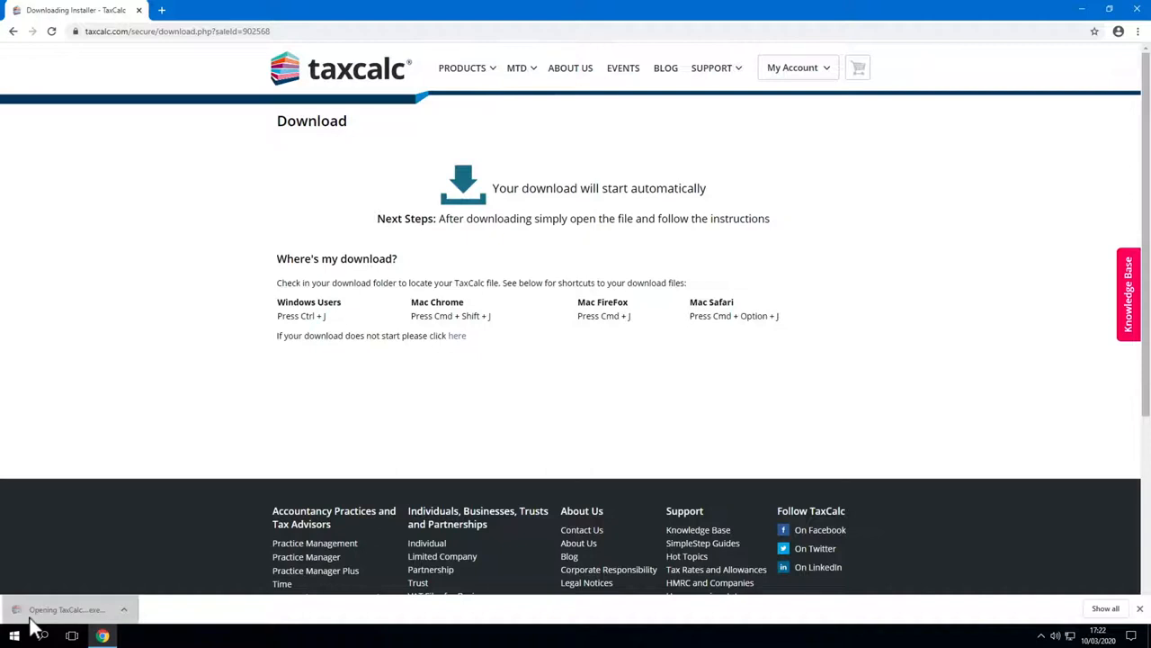
# - Install TaxCalc with the Typical setup type, default folder and accepted licence agreement
pyautogui.click(1082, 9)
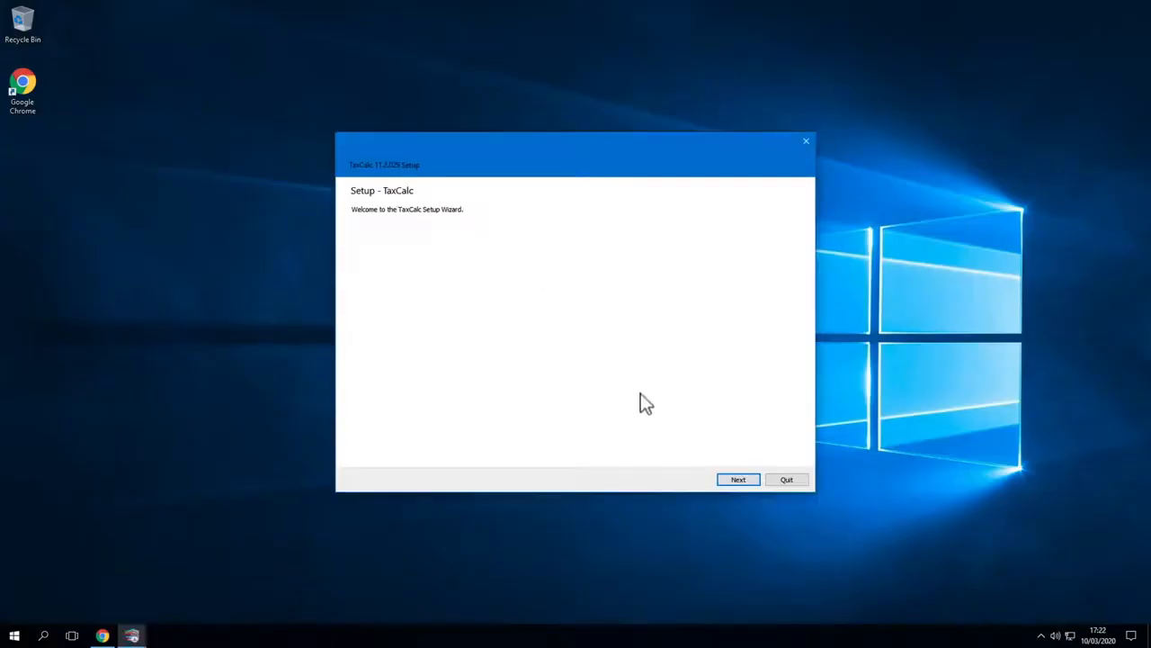
pyautogui.click(739, 480)
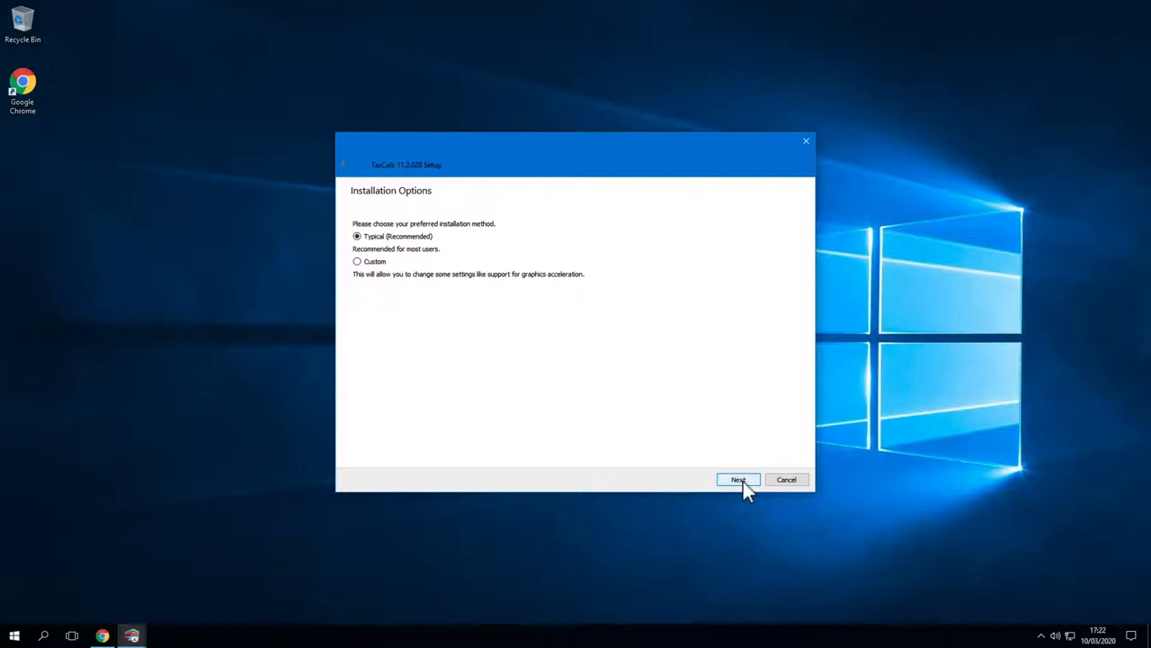
pyautogui.click(738, 480)
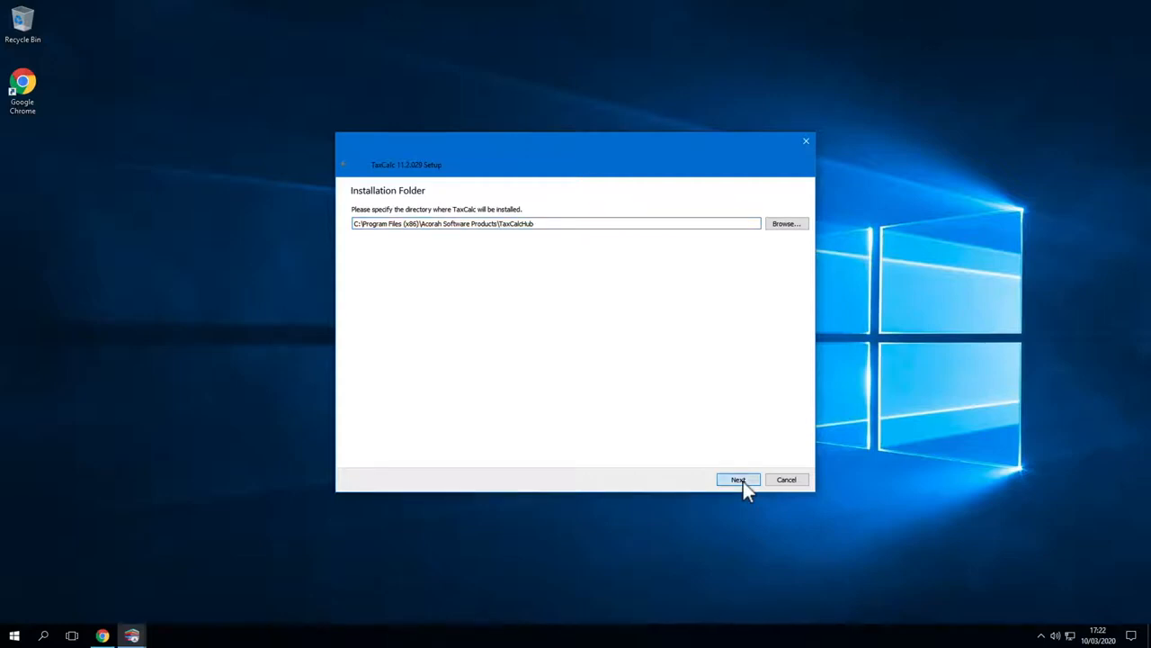
pyautogui.click(739, 479)
pyautogui.moveTo(806, 238); pyautogui.dragTo(806, 438)
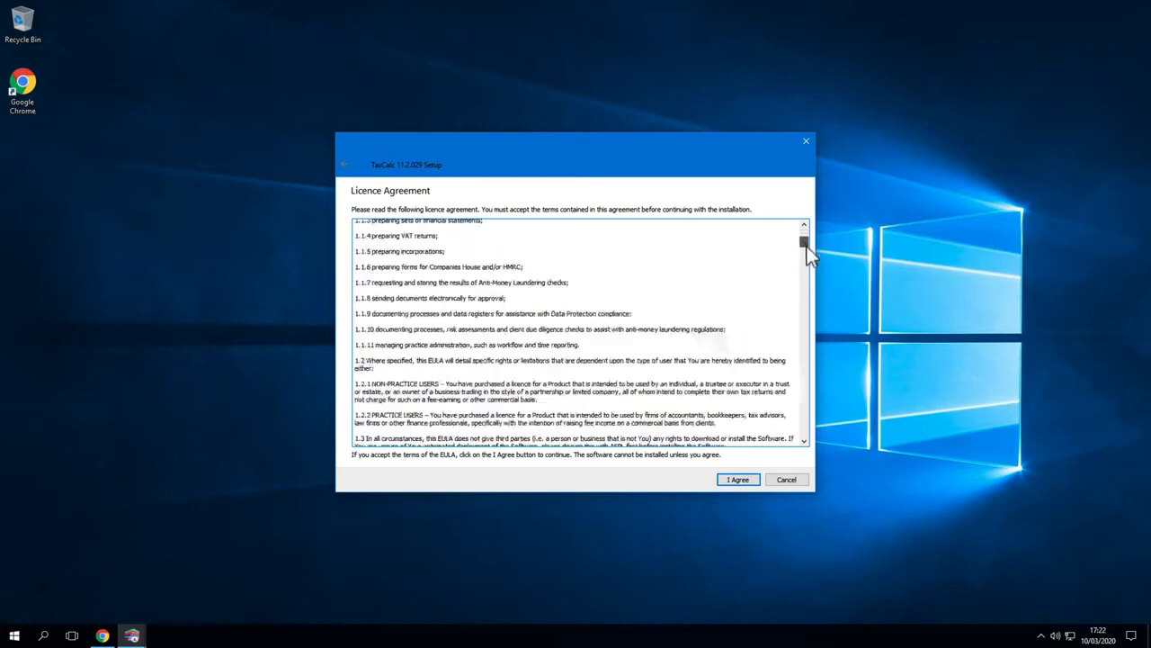
pyautogui.click(746, 478)
pyautogui.click(758, 484)
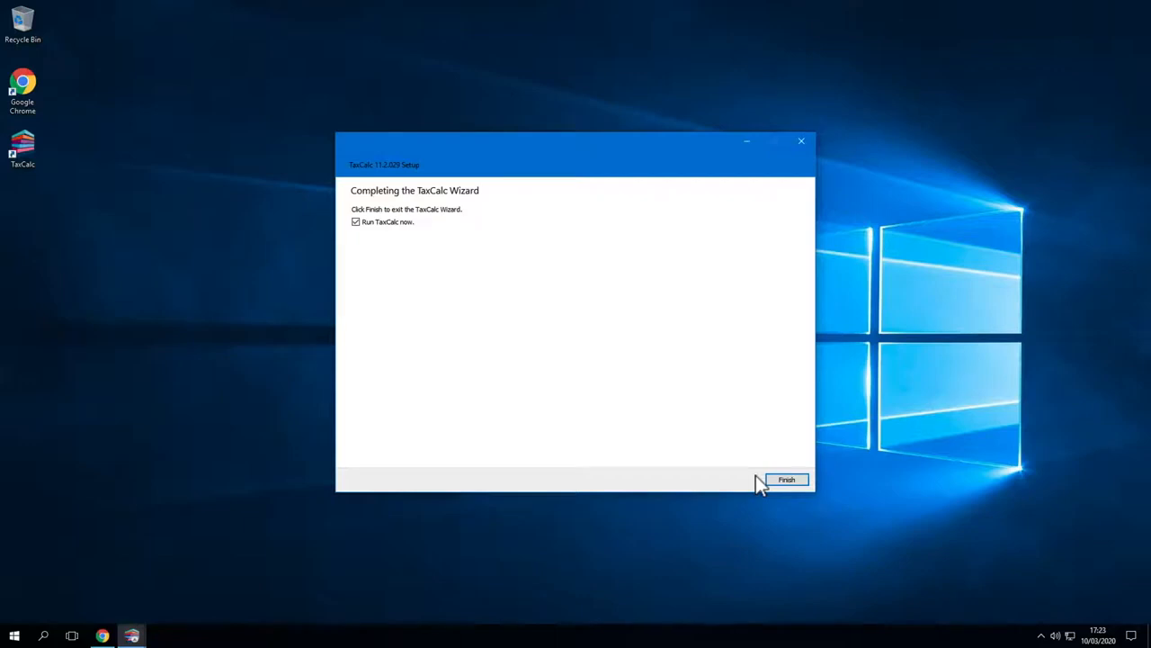
# - Launch TaxCalc, license it with the TaxCalc.com login and continue with Create New Network Database
pyautogui.click(786, 480)
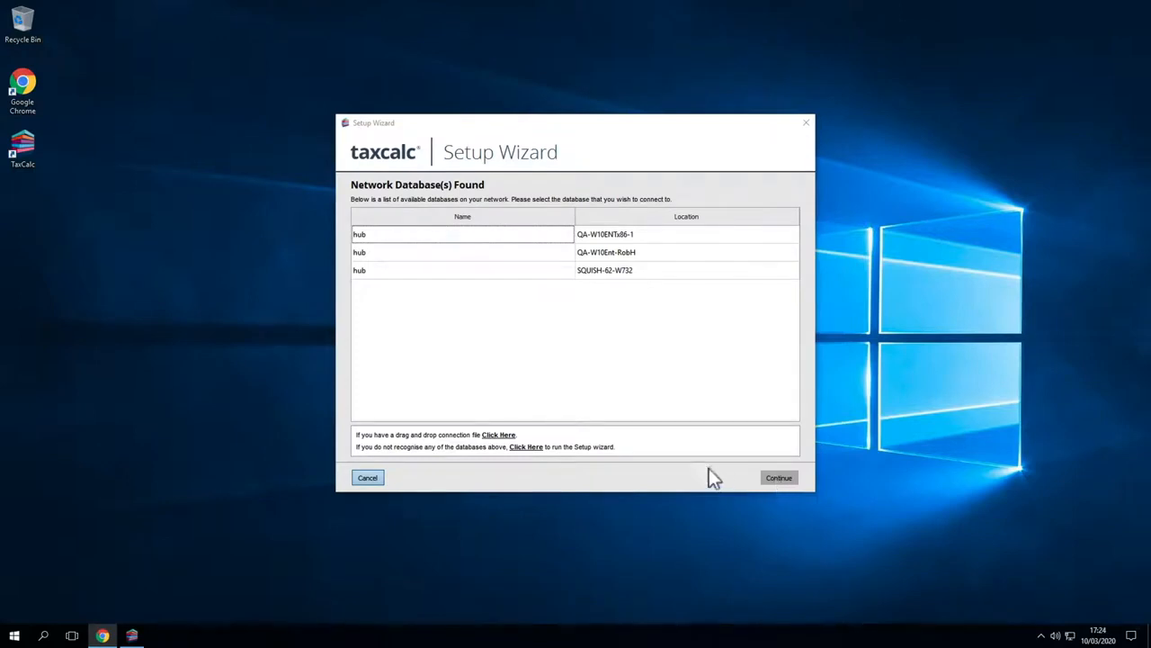
pyautogui.click(529, 448)
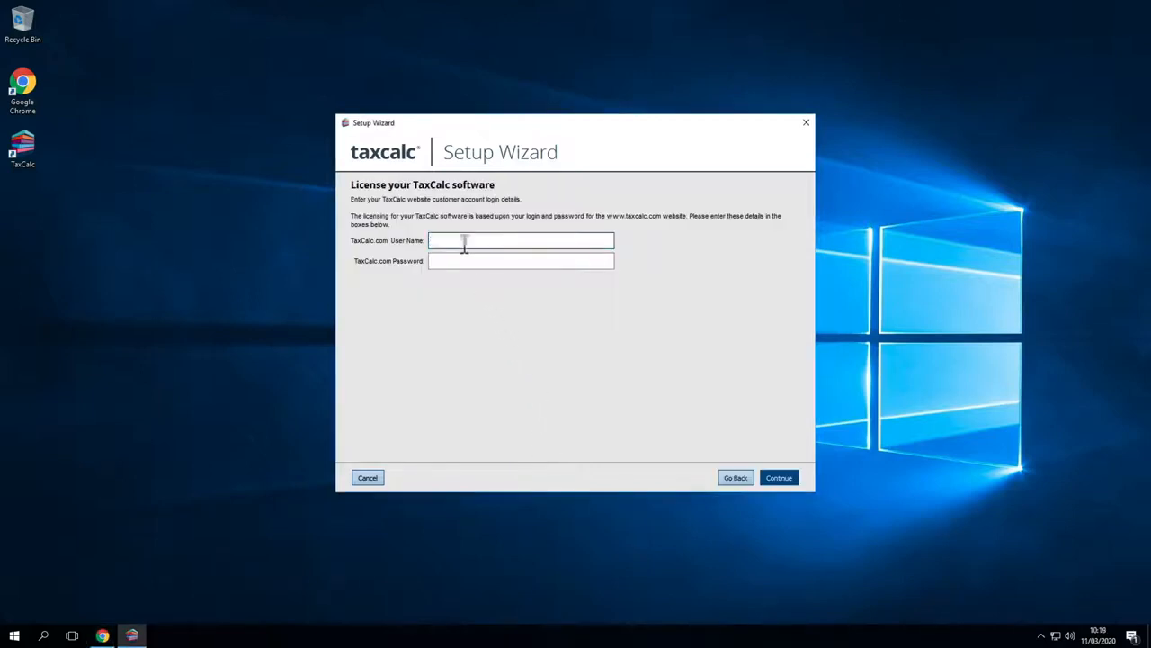
pyautogui.write('[username][username rest]')
pyautogui.press('Tab')
pyautogui.write('[password]*')
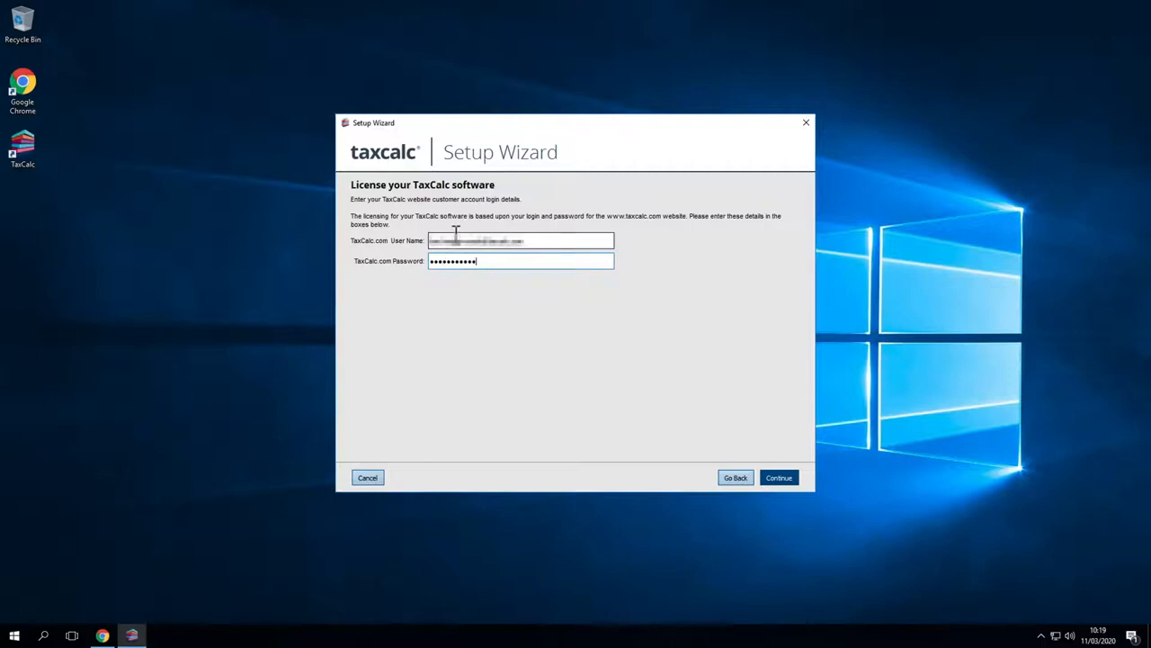
pyautogui.press('Return')
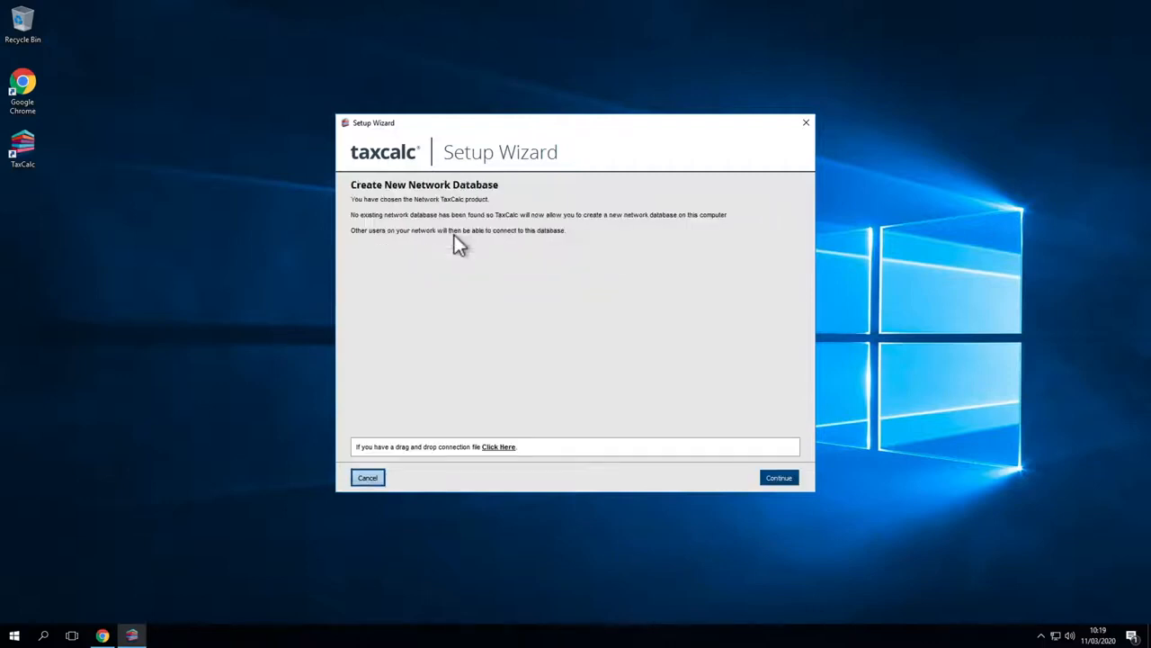
pyautogui.click(775, 479)
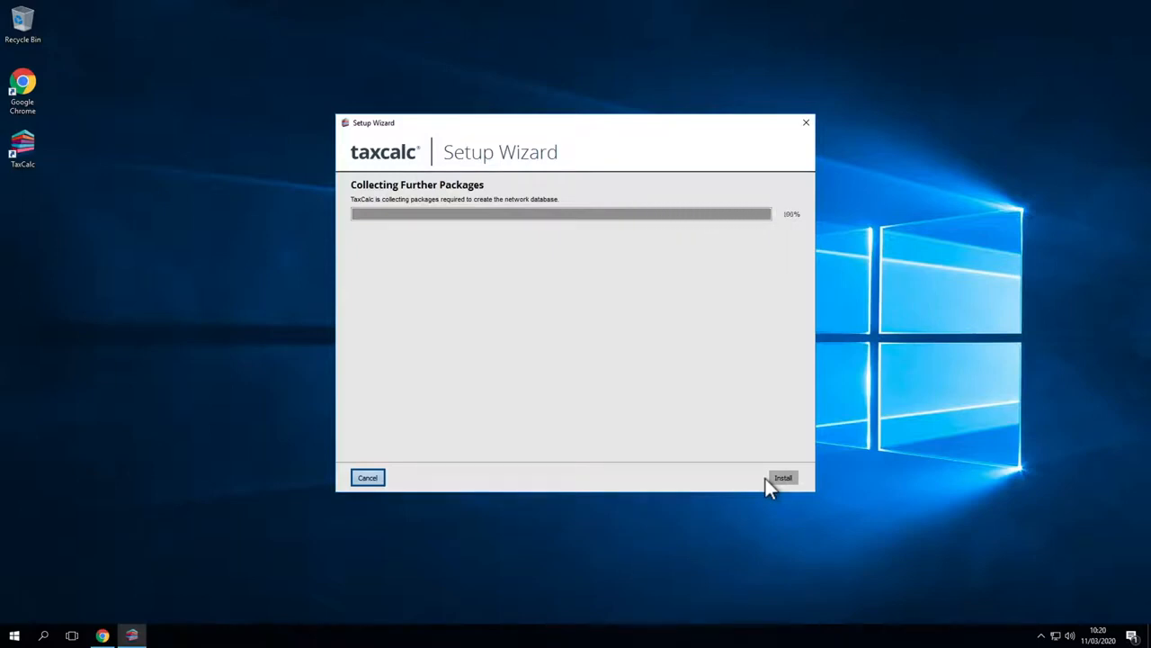
# - Start the Discovery service setup with Typical type, default folder and accepted licence
pyautogui.click(774, 478)
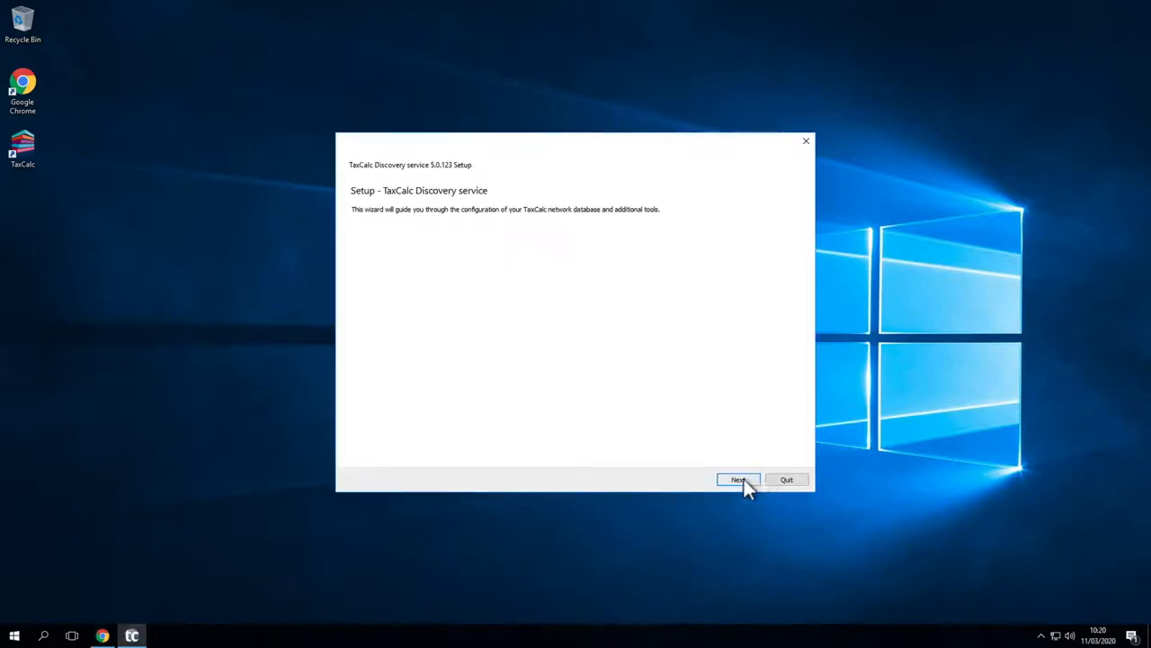
pyautogui.click(739, 479)
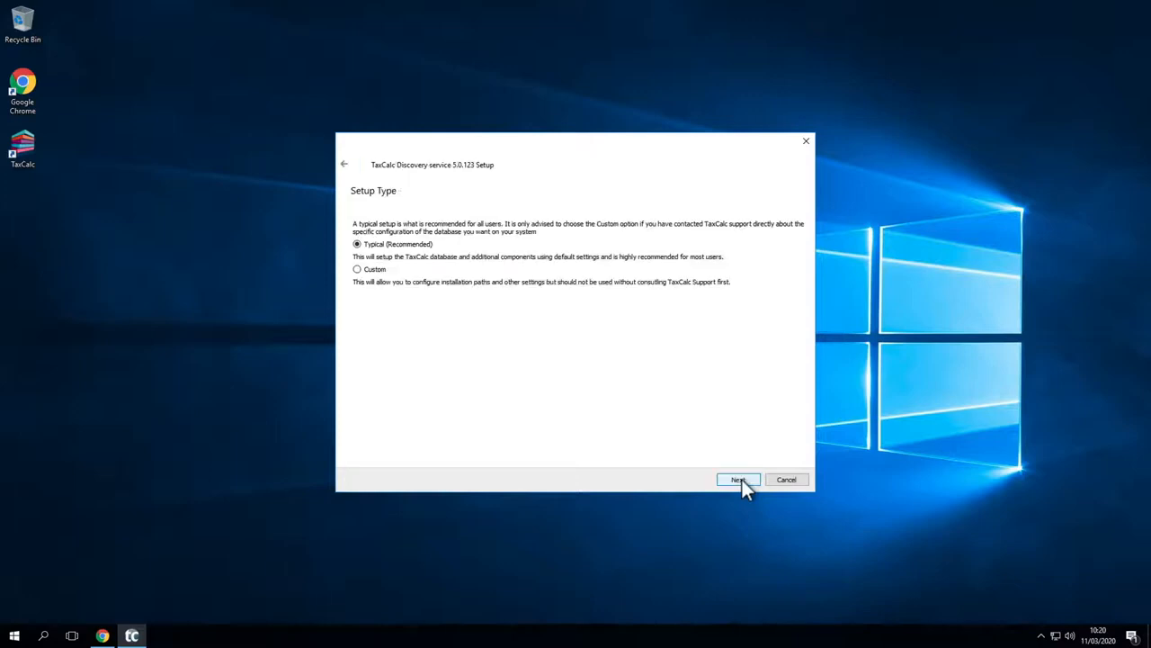
pyautogui.click(738, 480)
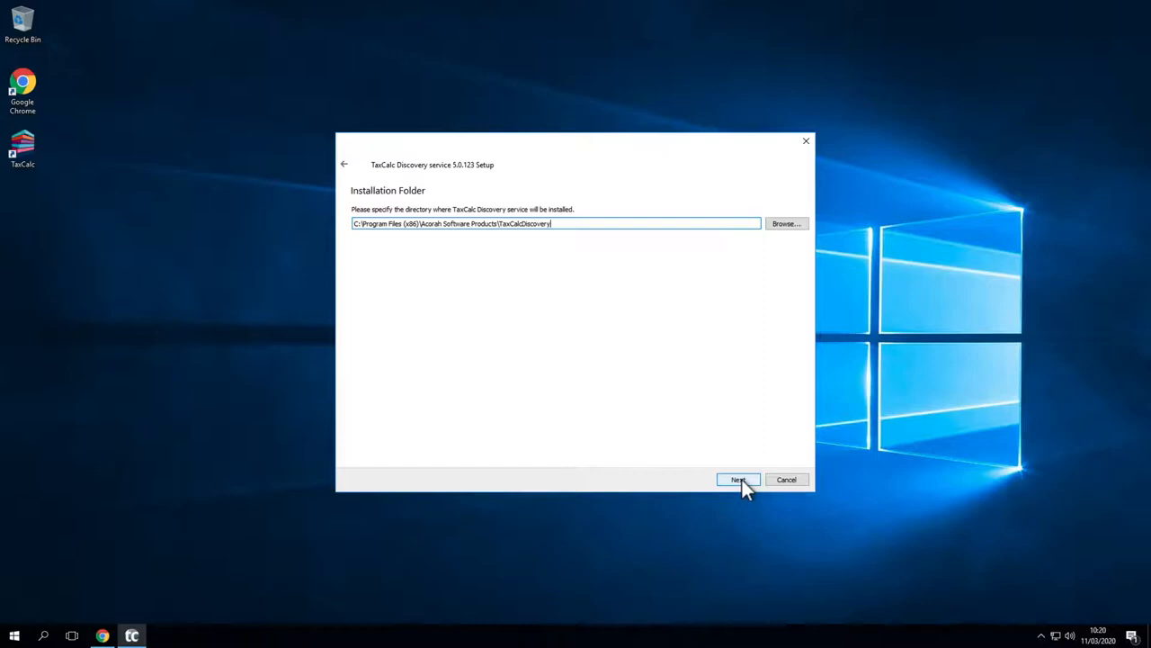
pyautogui.click(738, 479)
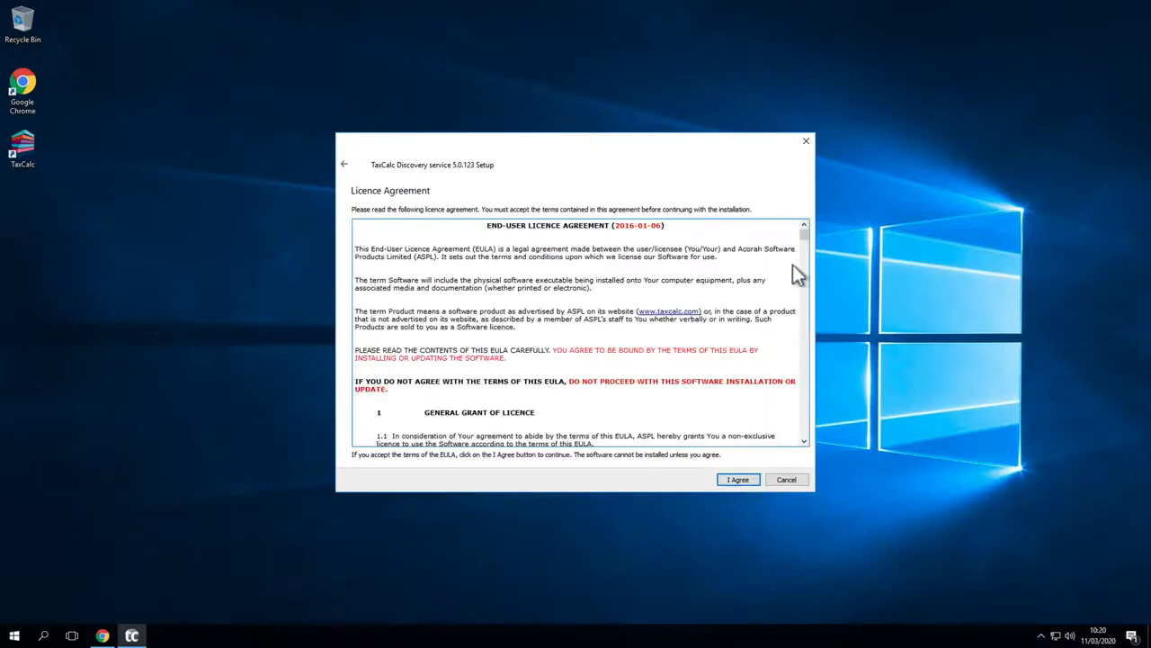
pyautogui.moveTo(801, 238); pyautogui.dragTo(807, 449)
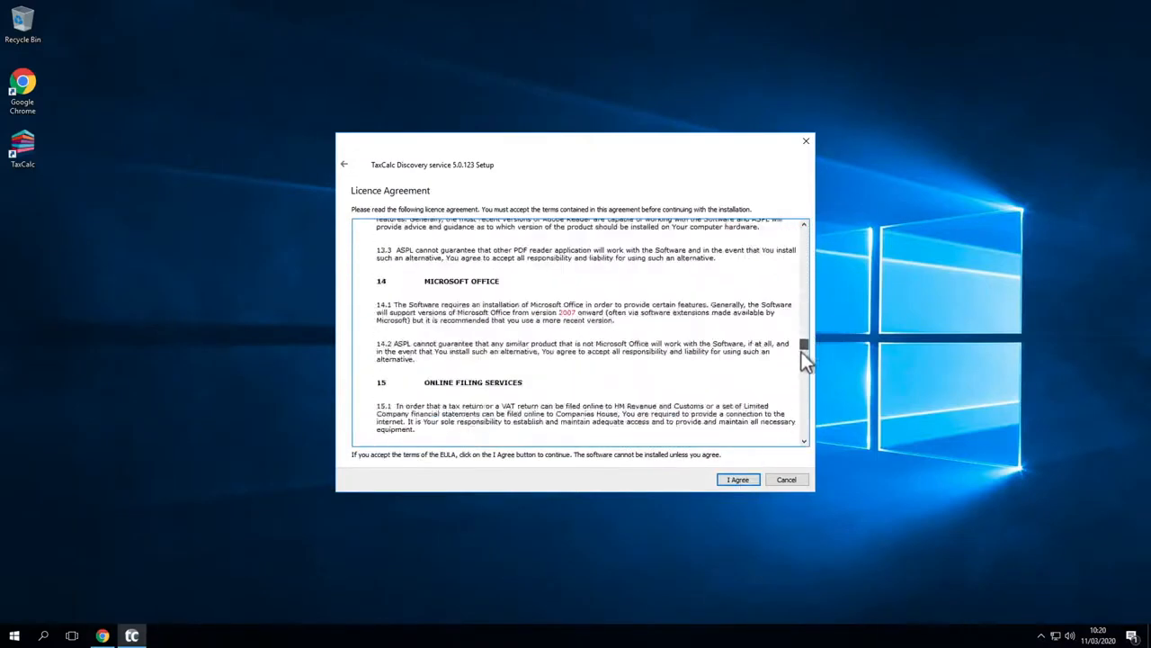
pyautogui.click(738, 479)
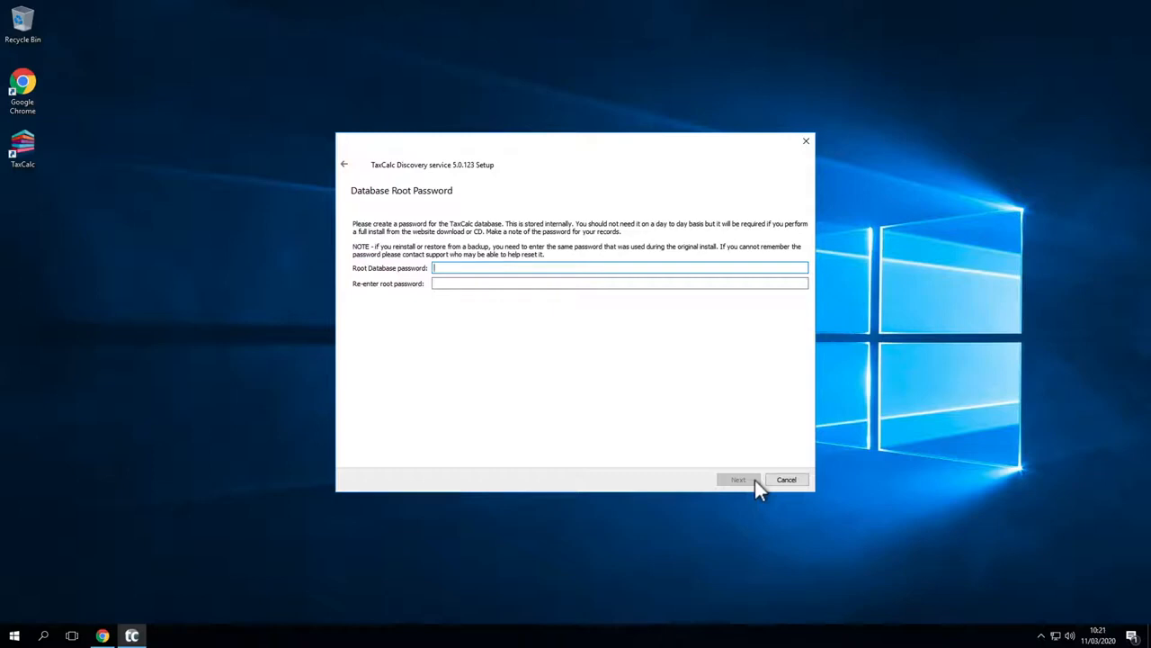
pyautogui.write('**********')
# - Set the root database password, install the Discovery service allowing UAC, and finish into TaxCalc
pyautogui.press('Tab')
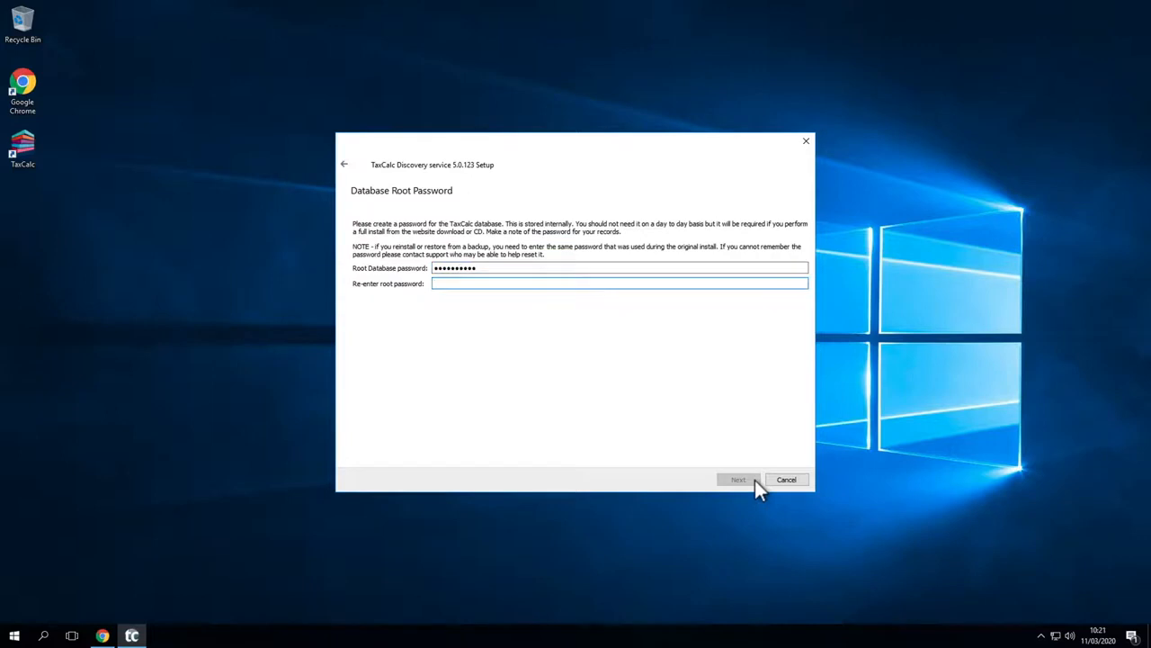
pyautogui.write('**********')
pyautogui.click(755, 480)
pyautogui.click(755, 479)
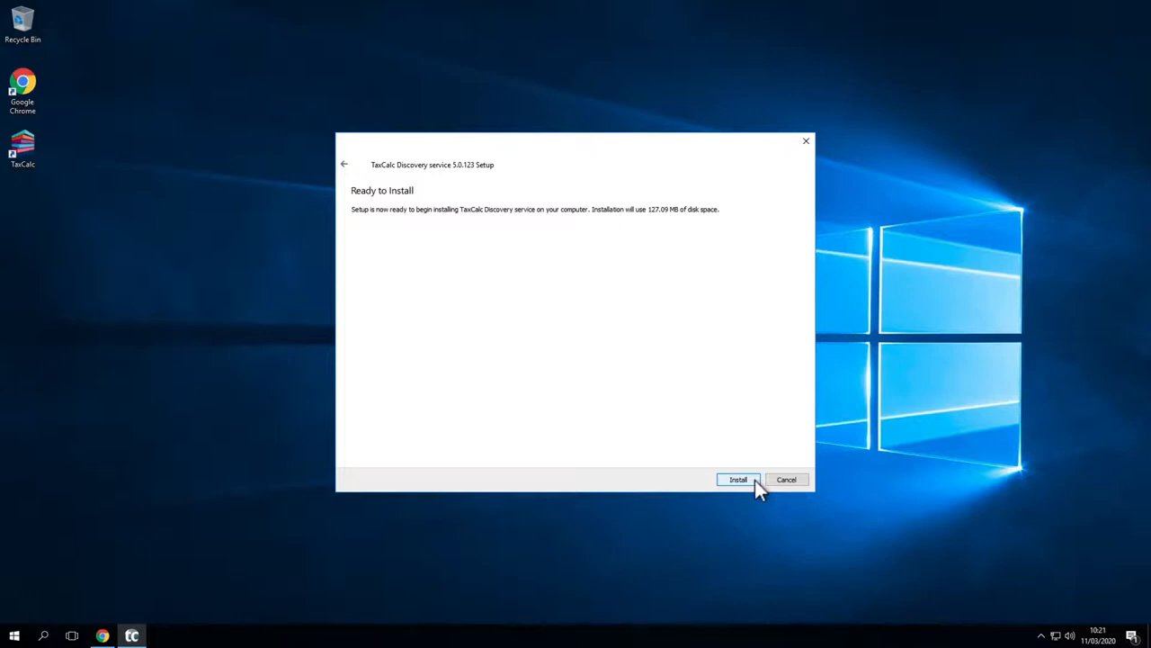
pyautogui.click(755, 479)
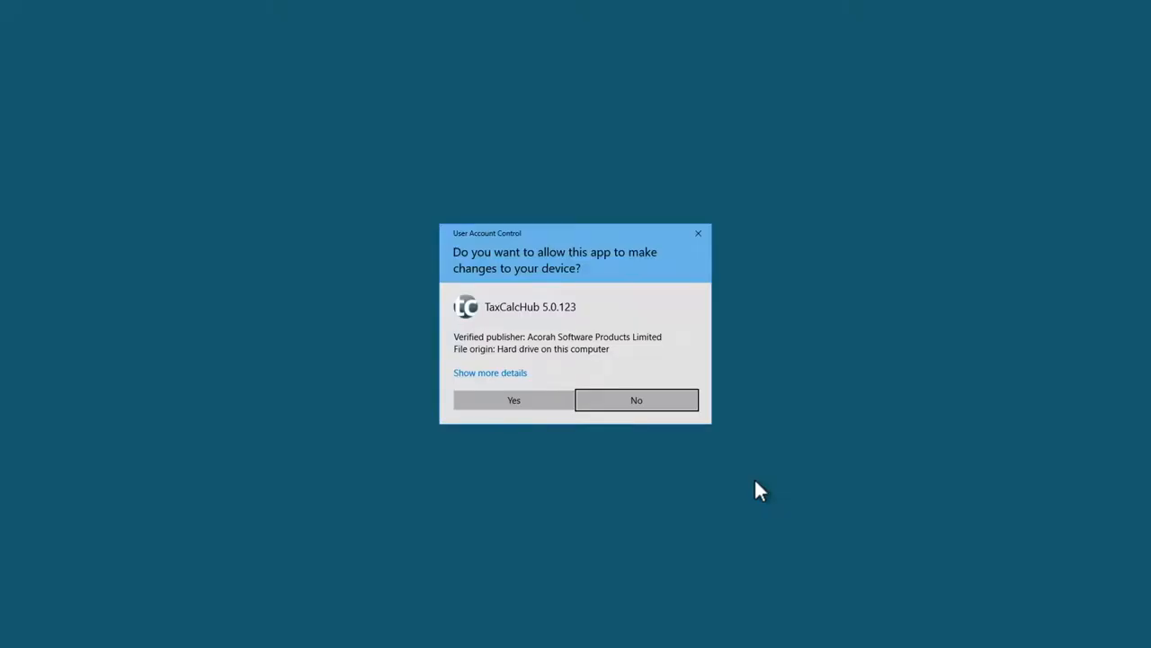
pyautogui.click(514, 399)
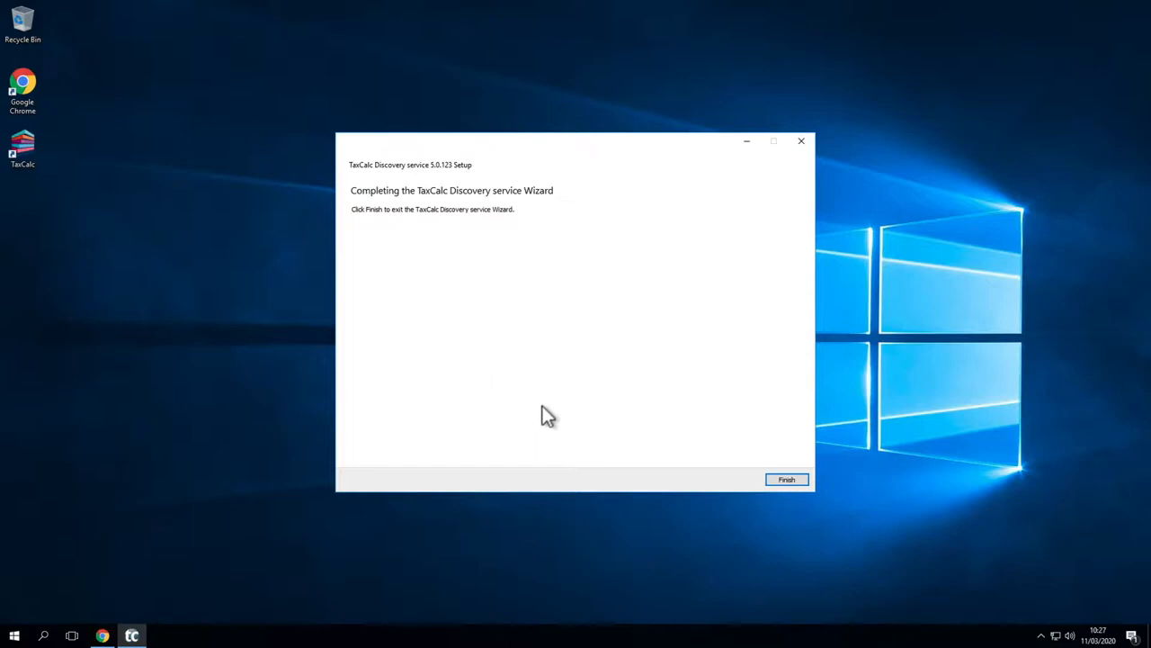
pyautogui.click(786, 479)
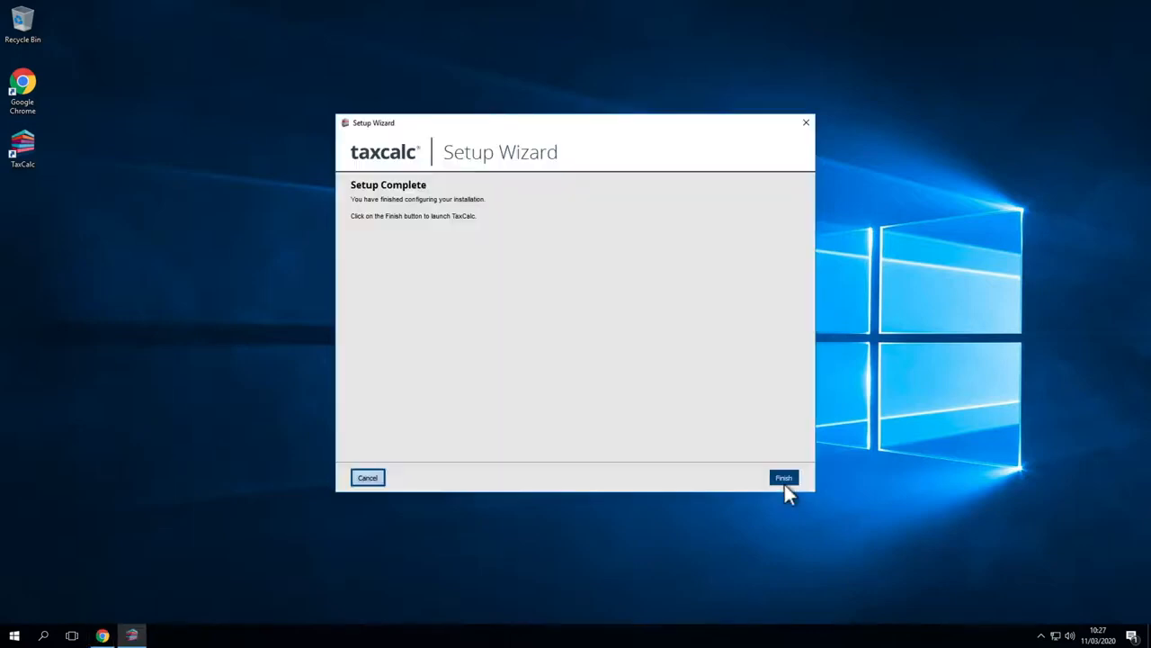
pyautogui.click(784, 484)
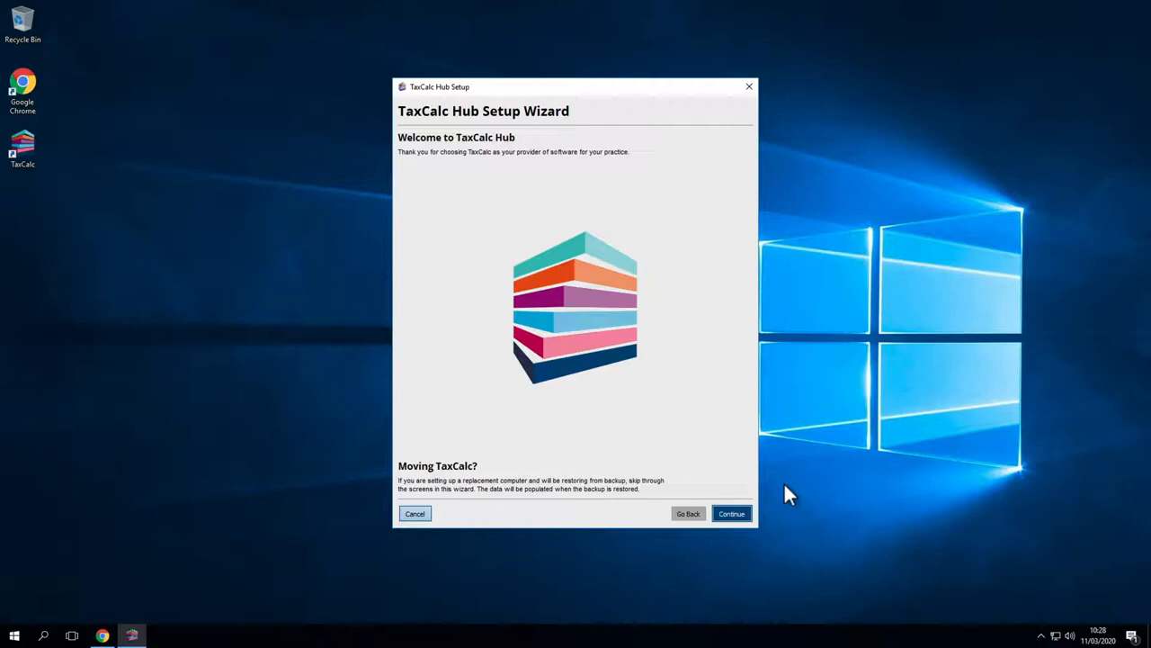
# - Pass the Hub welcome page and set the admin user's password in both fields
pyautogui.click(729, 512)
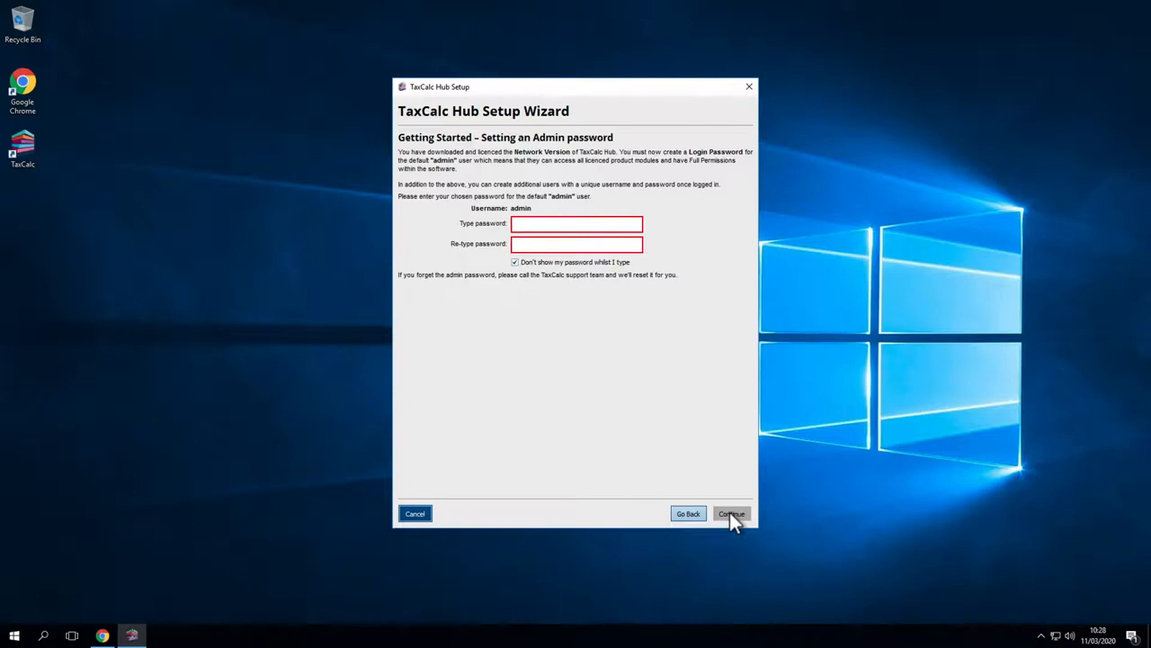
pyautogui.click(558, 223)
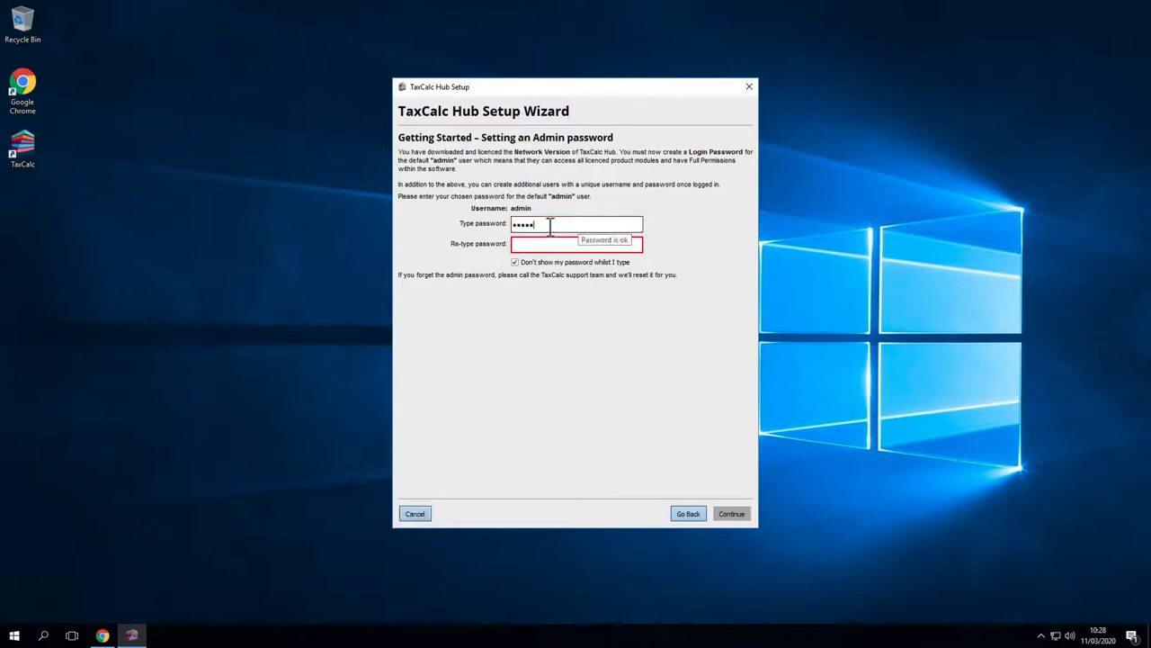
pyautogui.write('••••••••••••••••••••••')
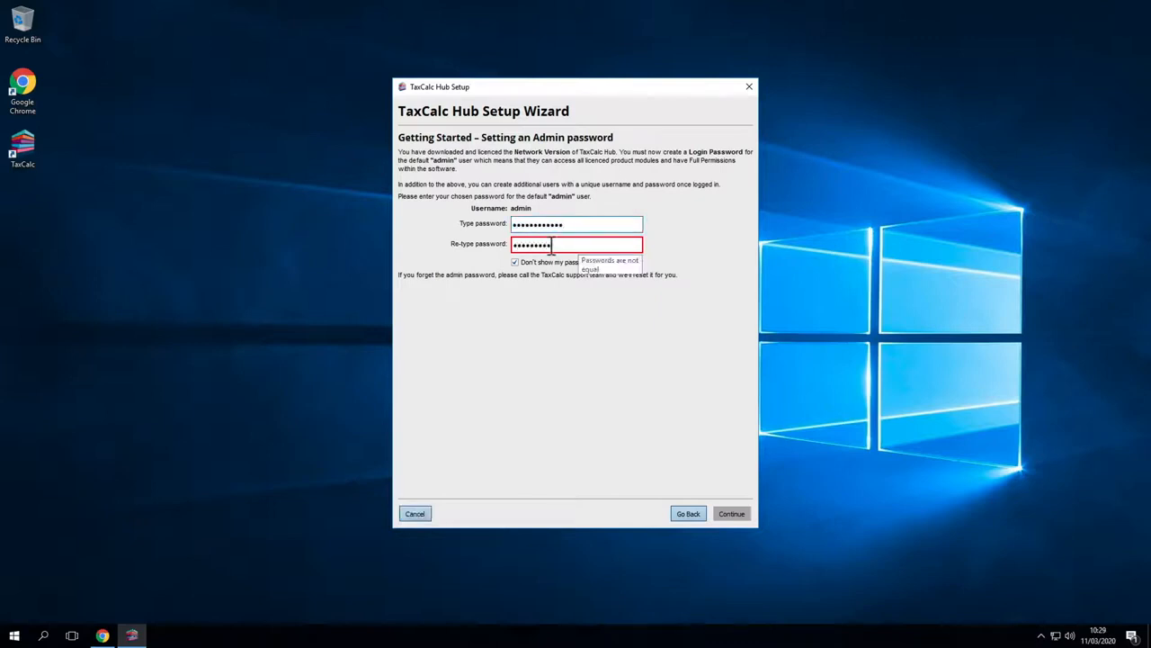
pyautogui.click(734, 512)
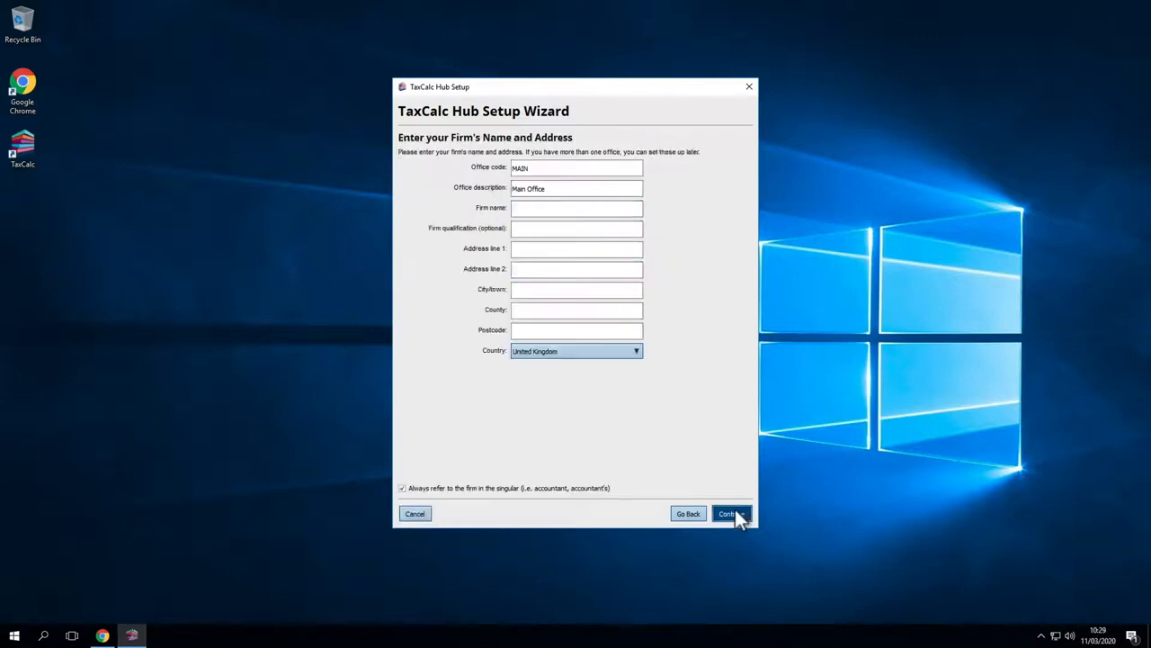
# - Record the firm as Acorah Software Limited, Rubra One, Mulberry Business Park, Wokingham, Berkshire with postcode
pyautogui.click(576, 208)
pyautogui.write('Acorah Software Limited')
pyautogui.click(557, 248)
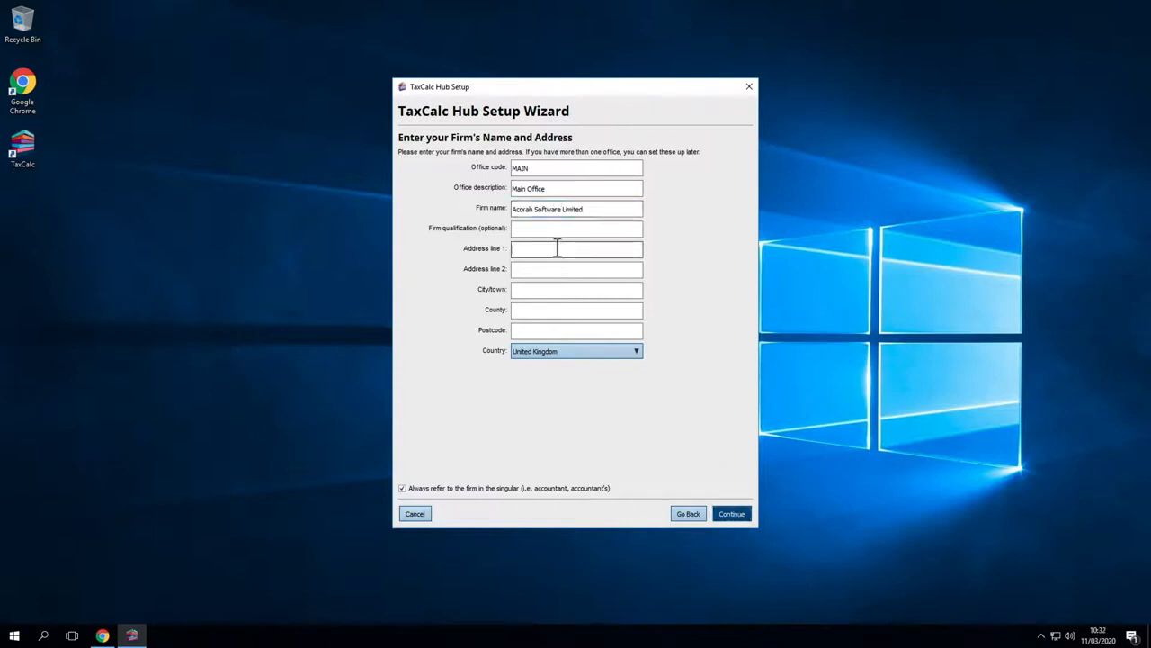
pyautogui.write('Rubra One')
pyautogui.click(557, 269)
pyautogui.write('Mulberry Business Park')
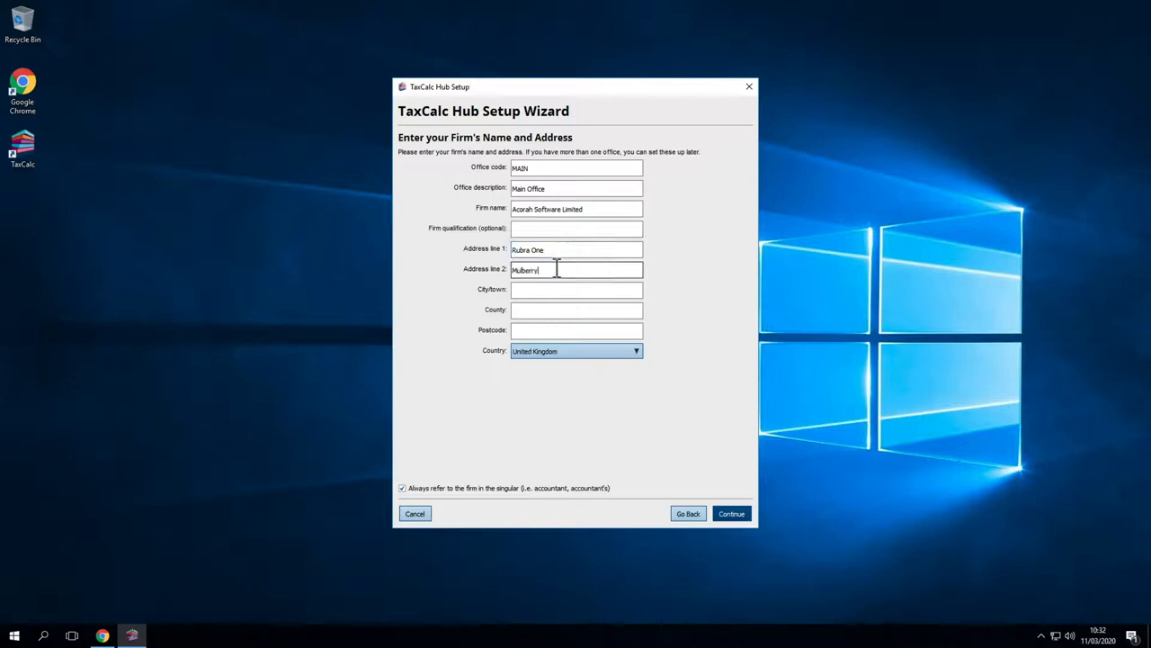
pyautogui.click(575, 288)
pyautogui.write('Wokingham')
pyautogui.click(575, 309)
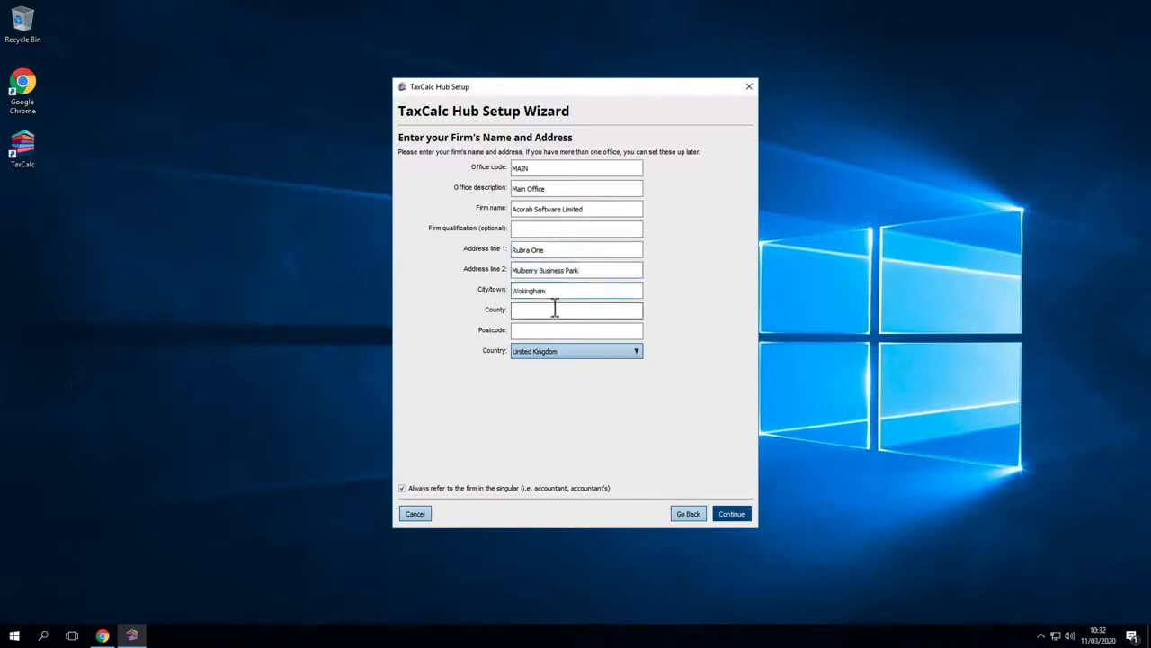
pyautogui.write('Berkshire')
pyautogui.click(576, 330)
pyautogui.write('Rg41 2GY')
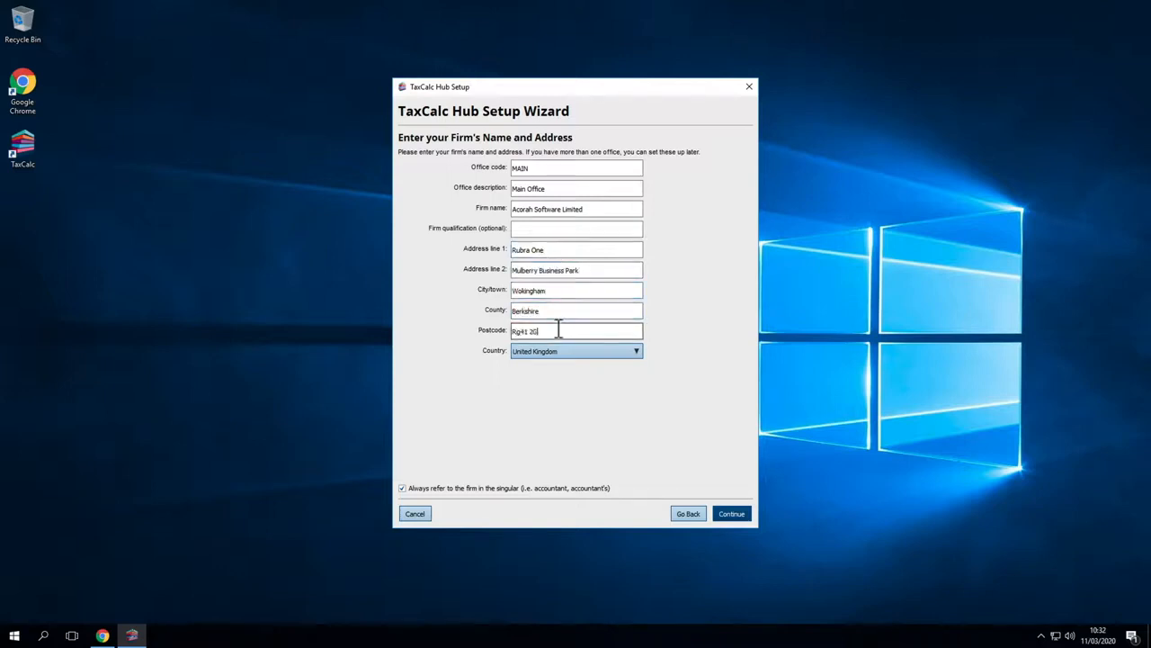
pyautogui.click(731, 514)
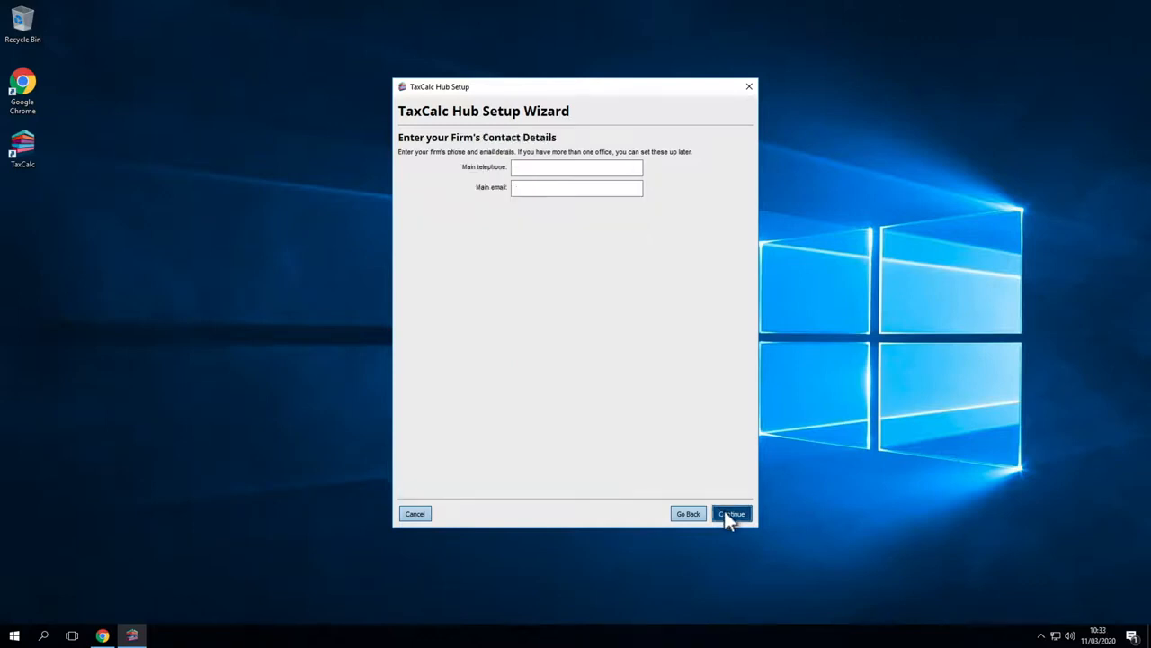
# - Enter the firm's main telephone number and main email address and continue
pyautogui.click(576, 168)
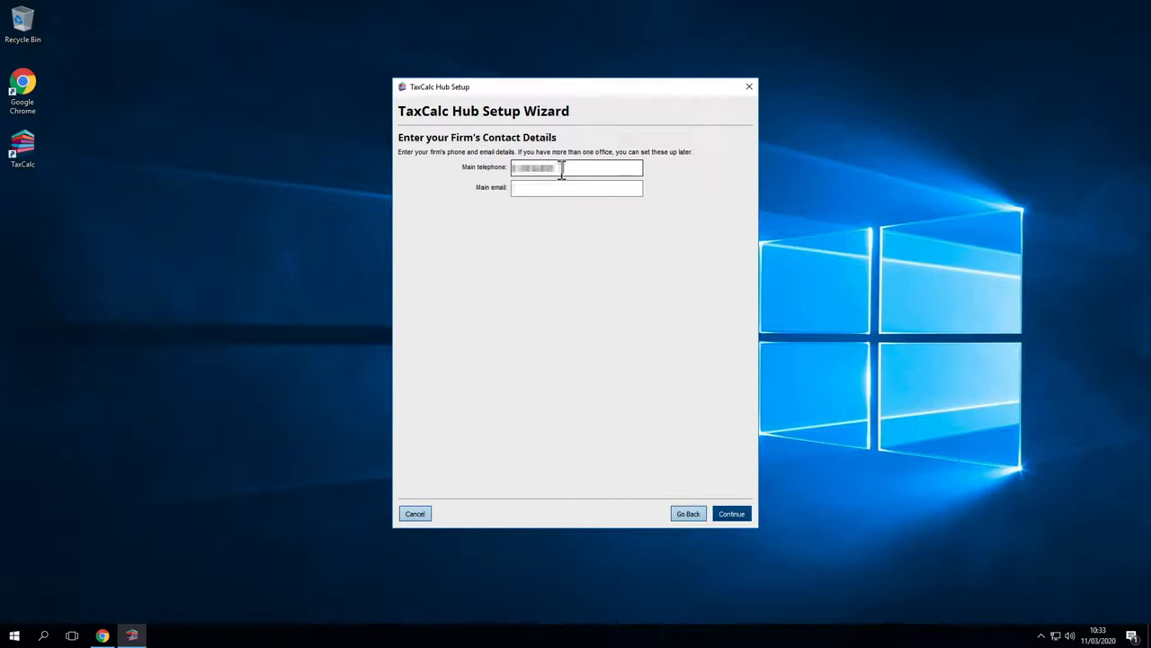
pyautogui.click(560, 187)
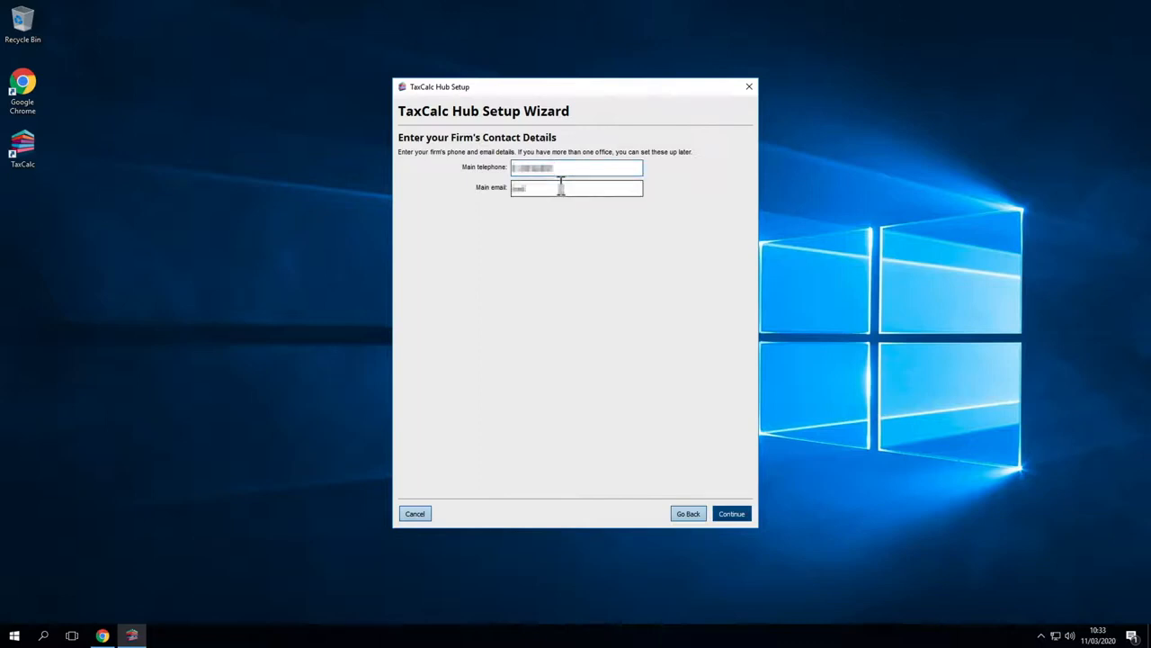
pyautogui.click(564, 195)
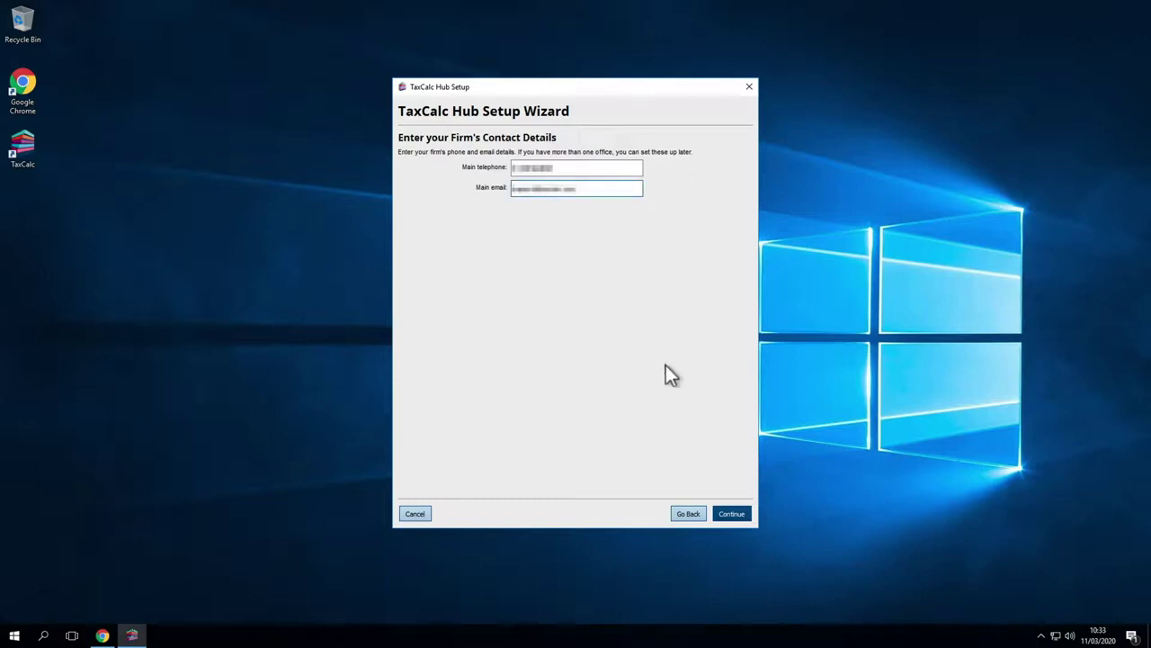
pyautogui.click(725, 510)
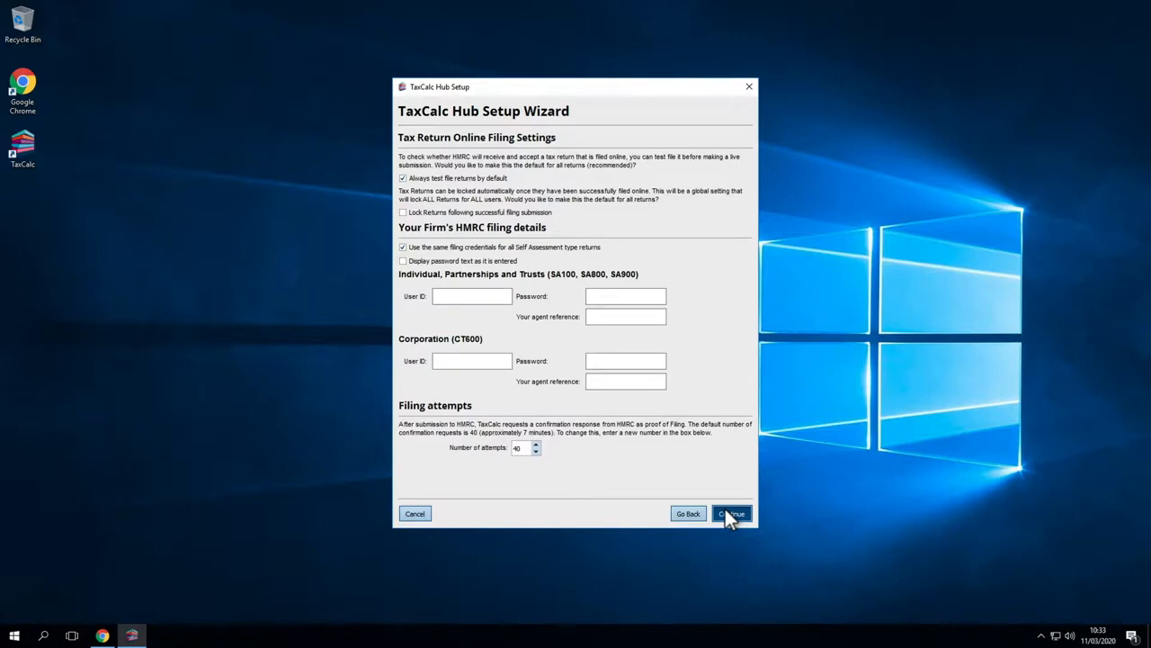
# - Enter the Self Assessment and CT600 HMRC user IDs, passwords and agent references
pyautogui.click(496, 298)
pyautogui.write('SA0034')
pyautogui.press('Tab')
pyautogui.write('•••')
pyautogui.write('•••••')
pyautogui.press('Tab')
pyautogui.write('SA')
pyautogui.write('1116')
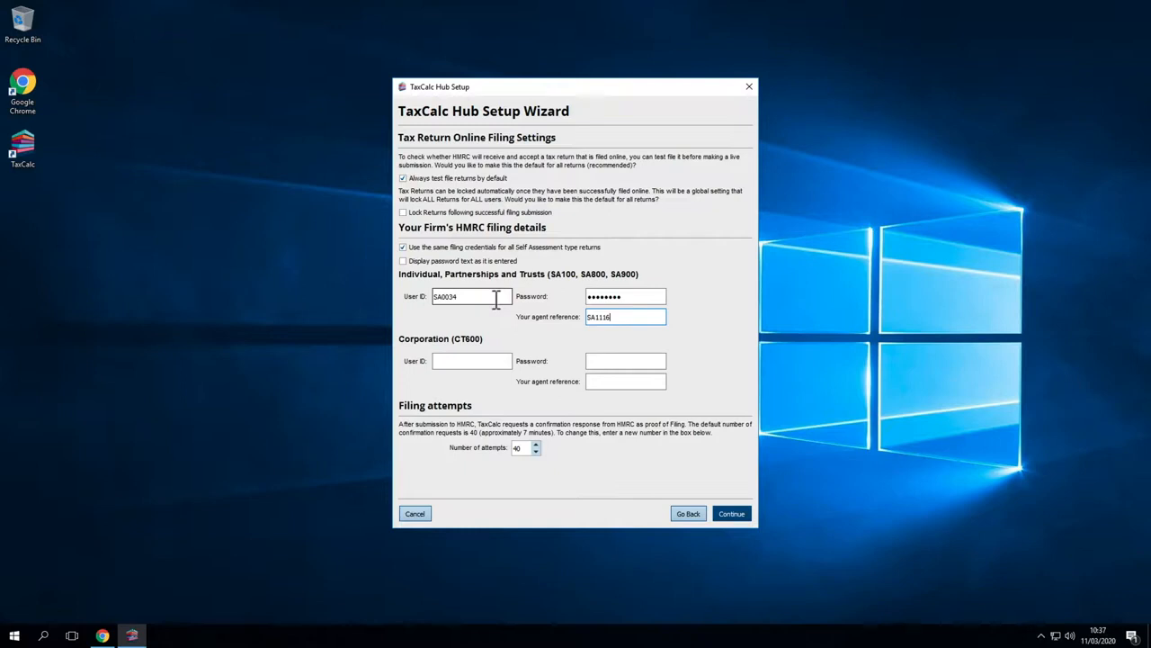
pyautogui.press('Tab')
pyautogui.write('CTUser111')
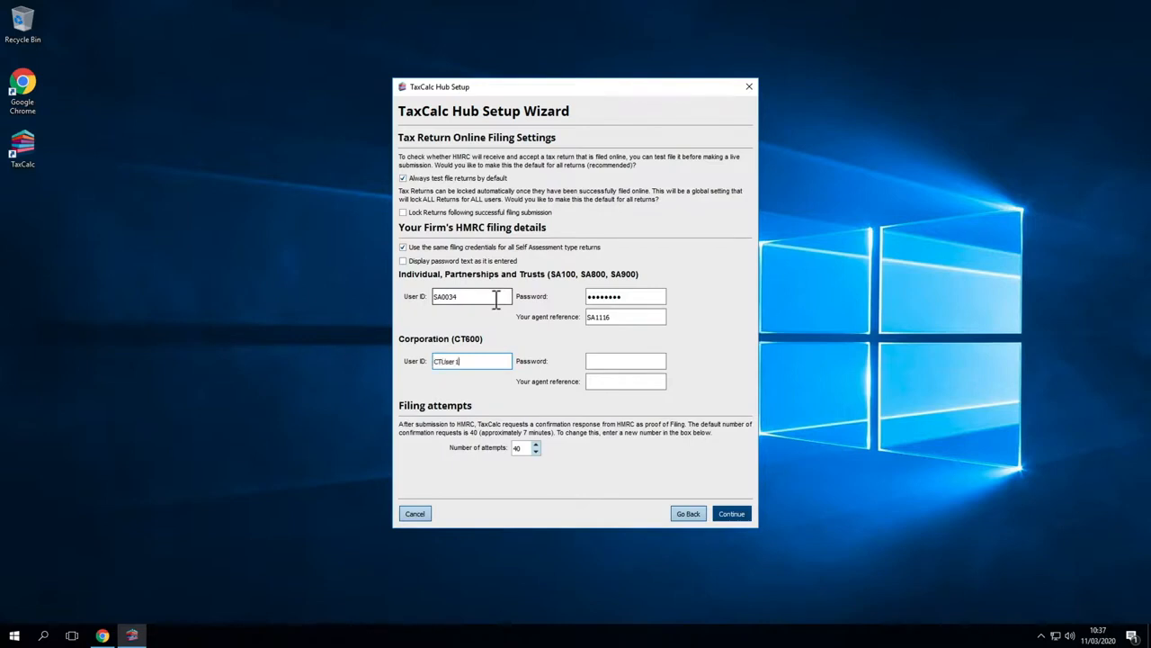
pyautogui.press('Tab')
pyautogui.write('••')
pyautogui.write('•••••••')
pyautogui.press('Tab')
pyautogui.write('CT1116')
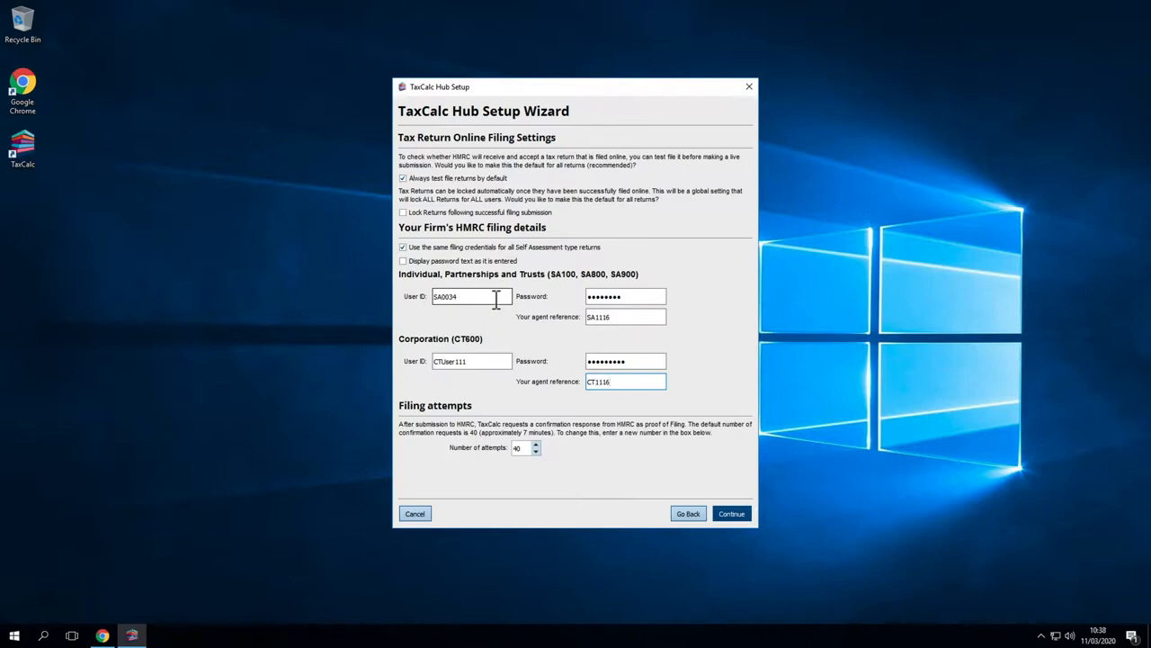
pyautogui.click(730, 515)
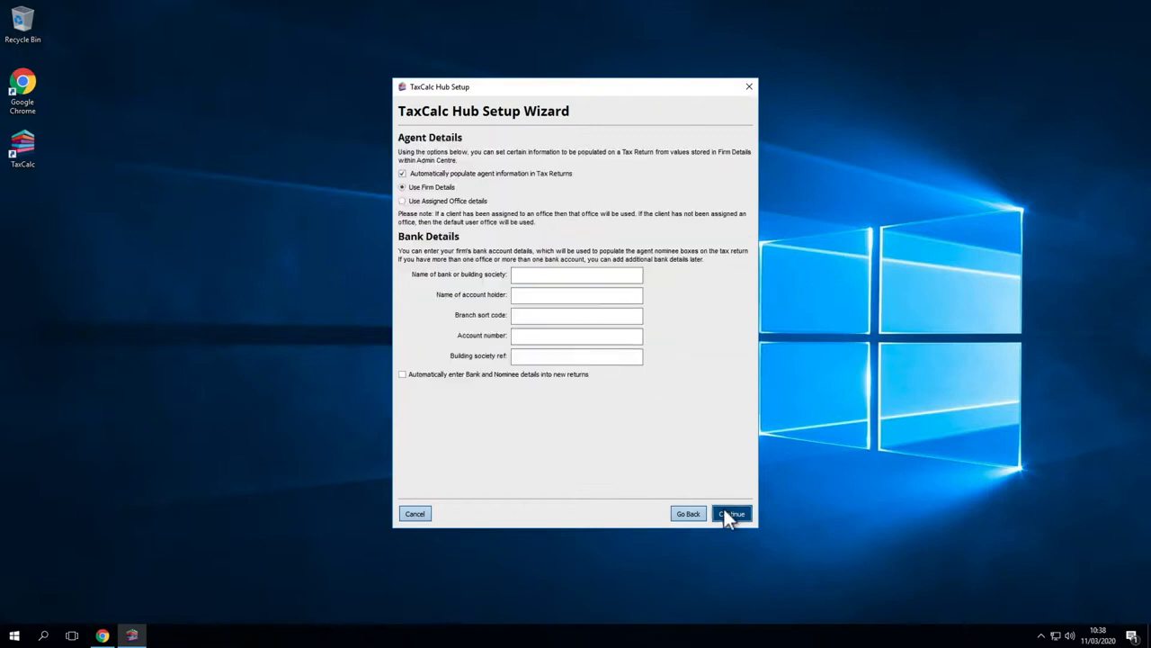
# - Enter the firm's bank name, account holder, sort code and account number, auto-filling them into new returns
pyautogui.click(577, 275)
pyautogui.write('Nation')
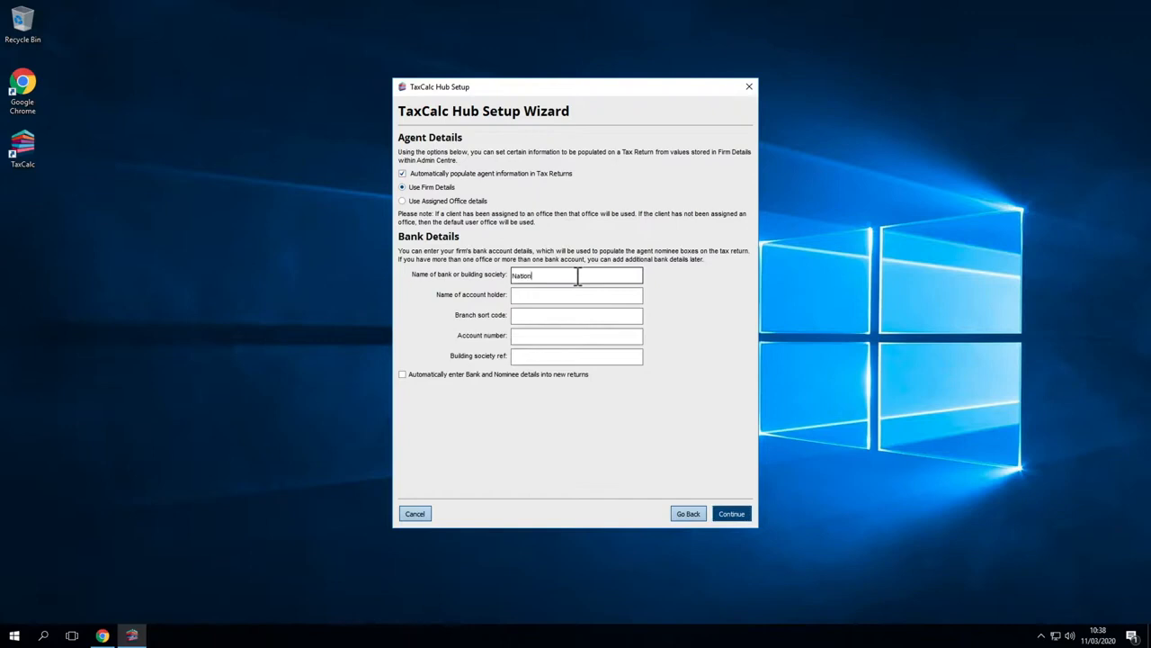
pyautogui.write('al Westminister Bank PLC')
pyautogui.press('Tab')
pyautogui.write('Acorah Software Products LTD')
pyautogui.press('Tab')
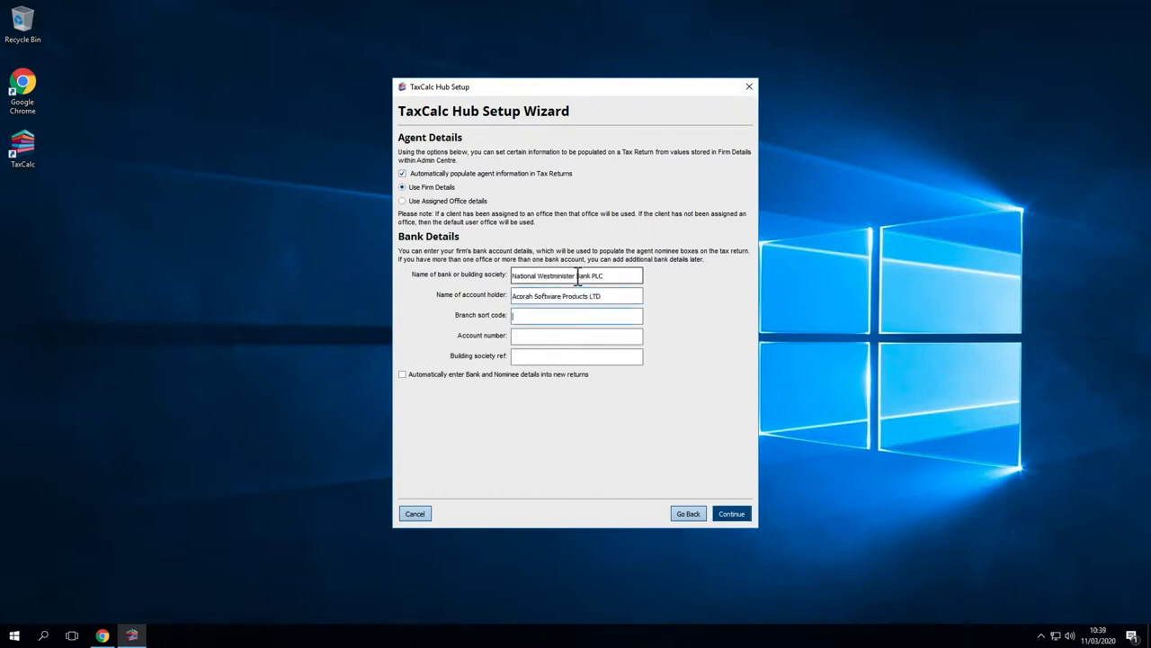
pyautogui.write('60-24-21')
pyautogui.press('Tab')
pyautogui.click(403, 374)
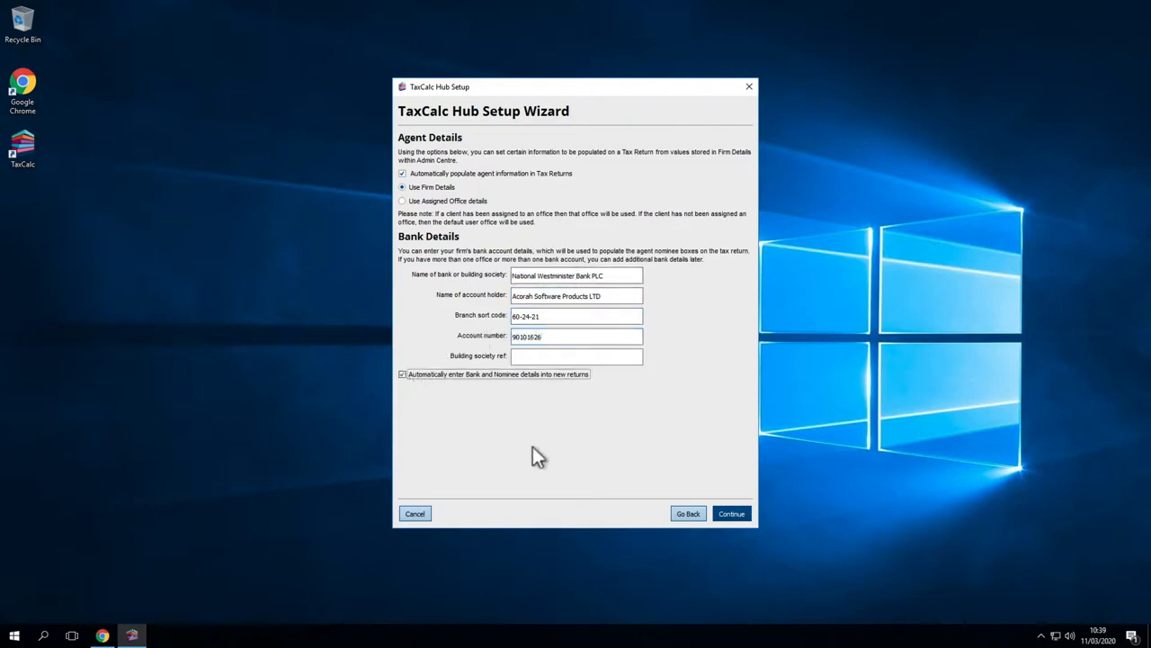
pyautogui.click(719, 515)
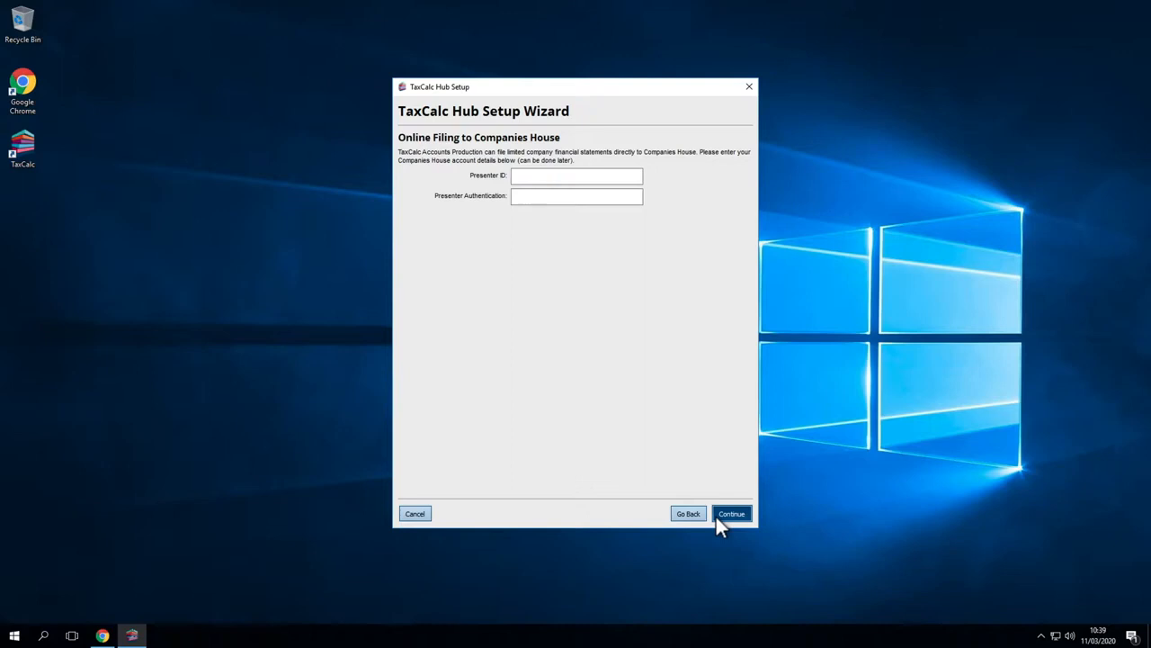
# - Enter the Companies House presenter ID and authentication code and continue to VAT settings
pyautogui.click(576, 175)
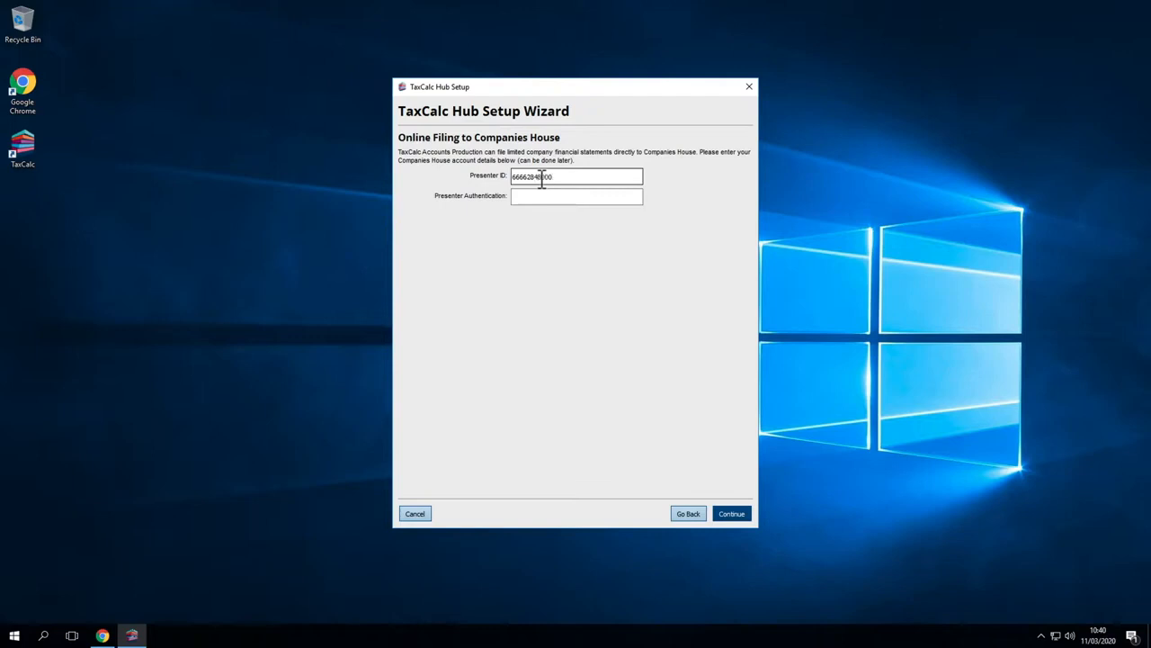
pyautogui.press('Tab')
pyautogui.click(730, 514)
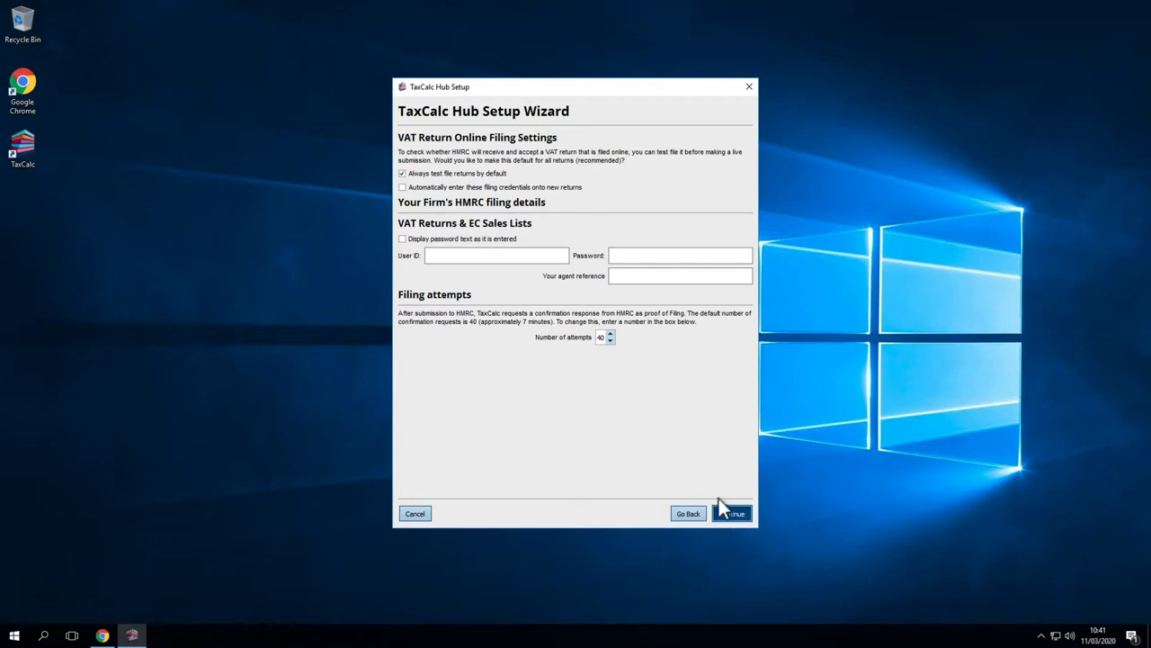
# - Enter the VAT Returns HMRC user ID and password and continue to the Finish page
pyautogui.click(498, 255)
pyautogui.write('VATDEC')
pyautogui.write('209a')
pyautogui.write('01')
pyautogui.write('•••')
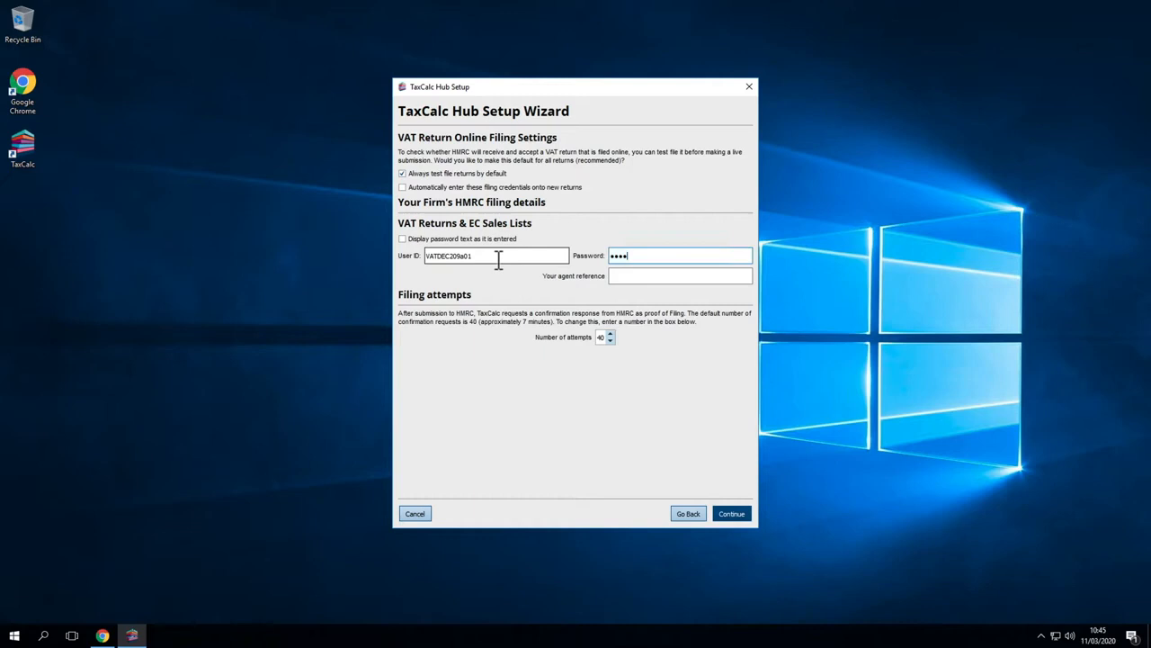
pyautogui.write('•••••')
# - Finish the Hub Setup Wizard and log in as admin to reach the Home launcher
pyautogui.click(732, 515)
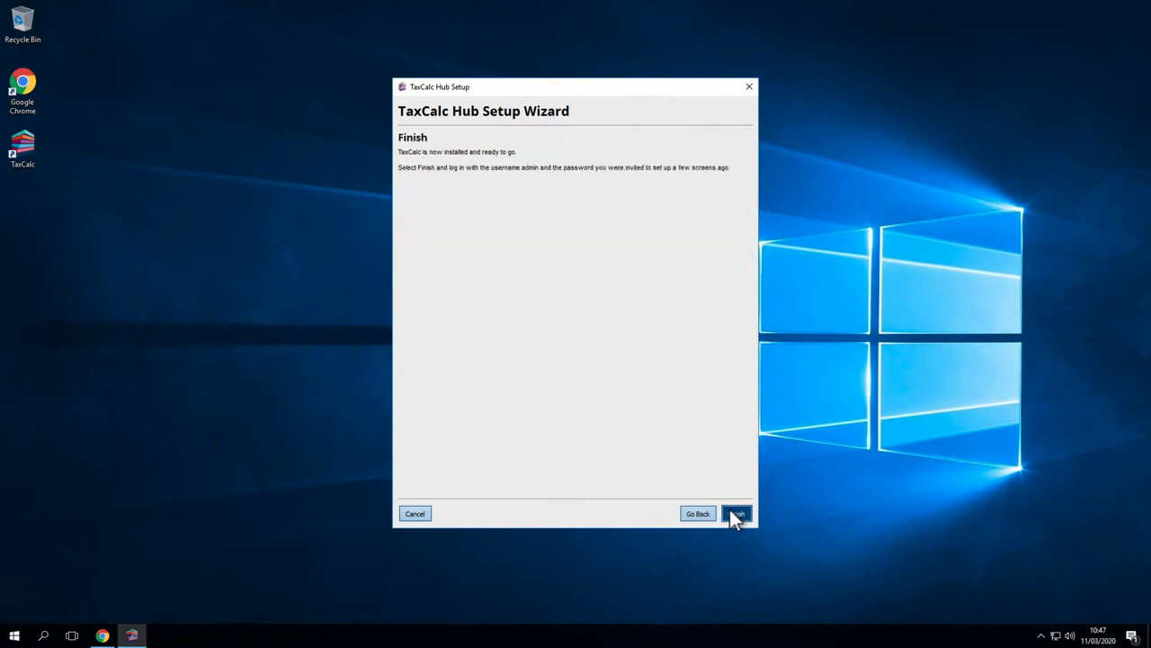
pyautogui.click(735, 515)
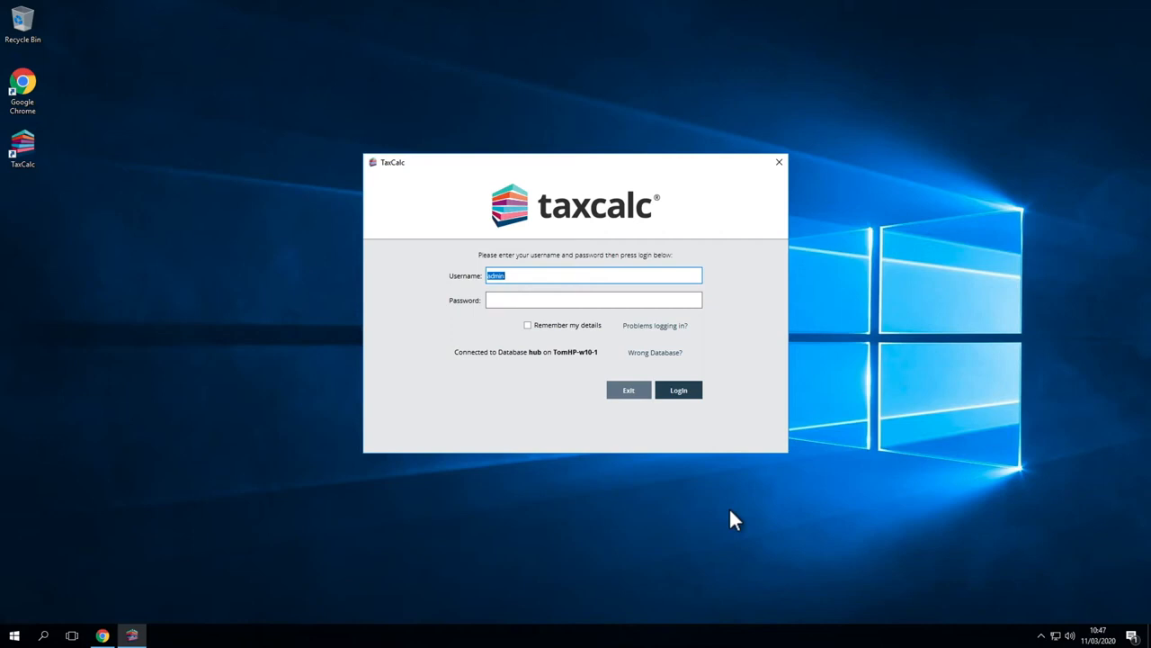
pyautogui.press('Tab')
pyautogui.write('••••••••••••')
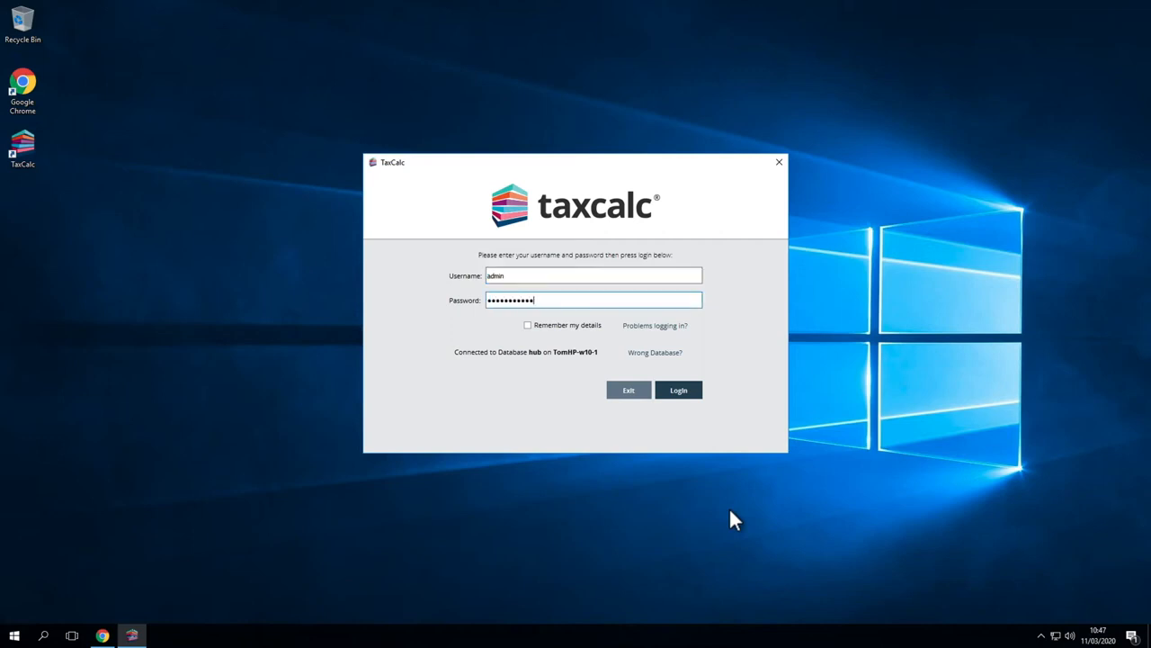
pyautogui.press('Return')
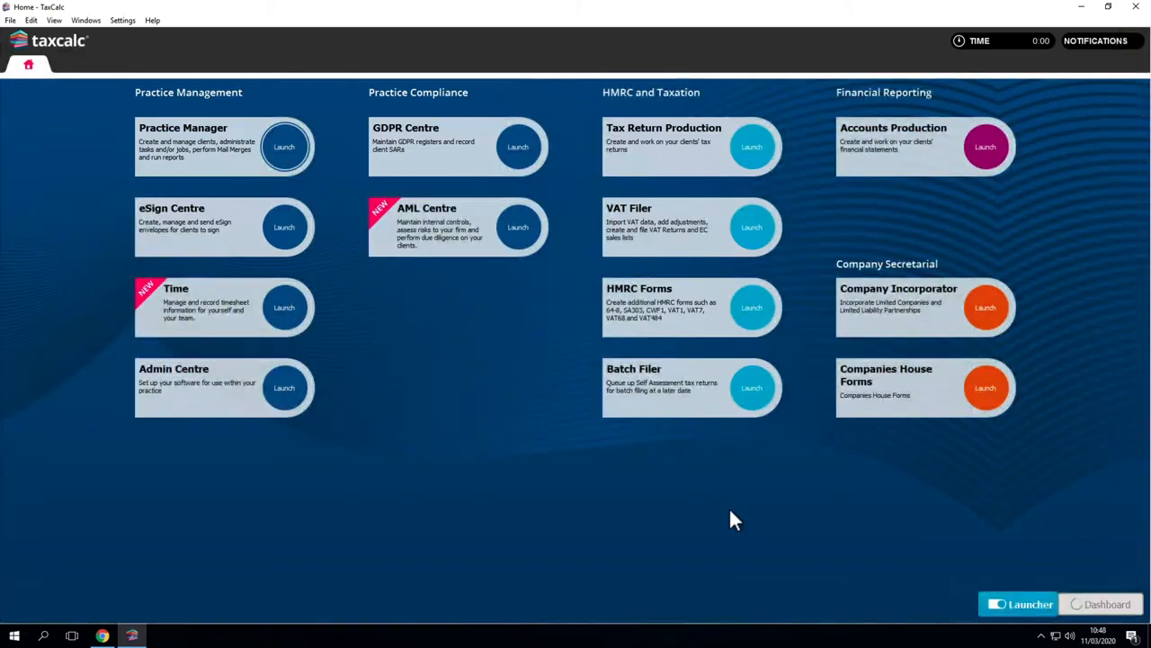